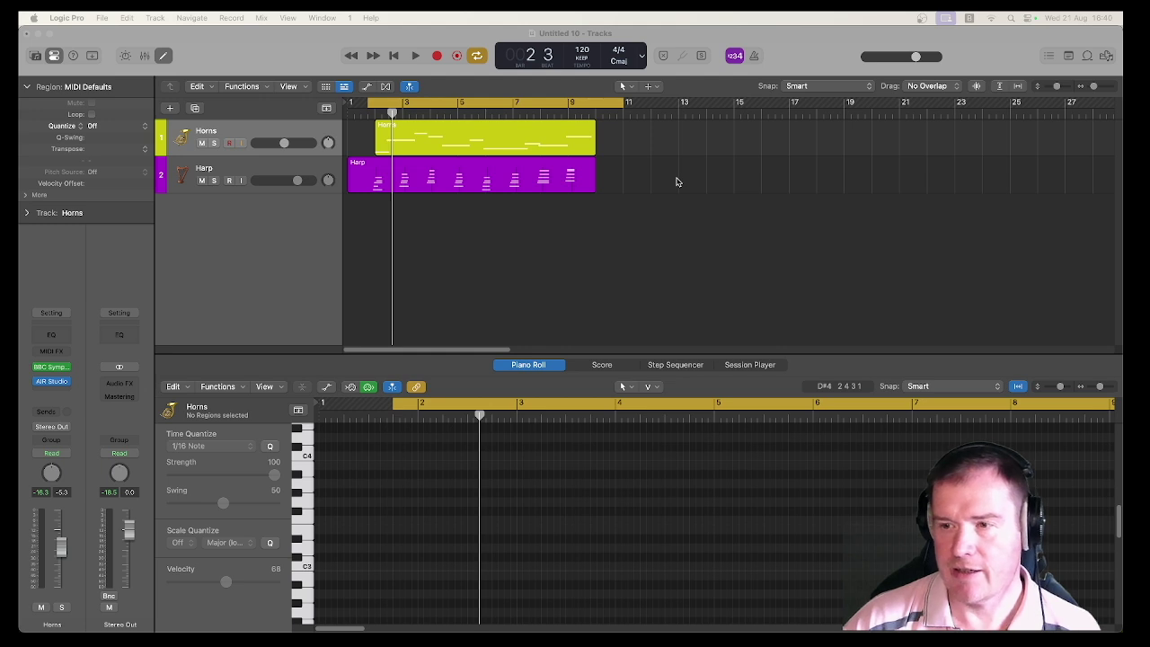
# Step: Play back the Horns and Harp regions together from bar 2 until both regions have ended
pyautogui.click(744, 252)
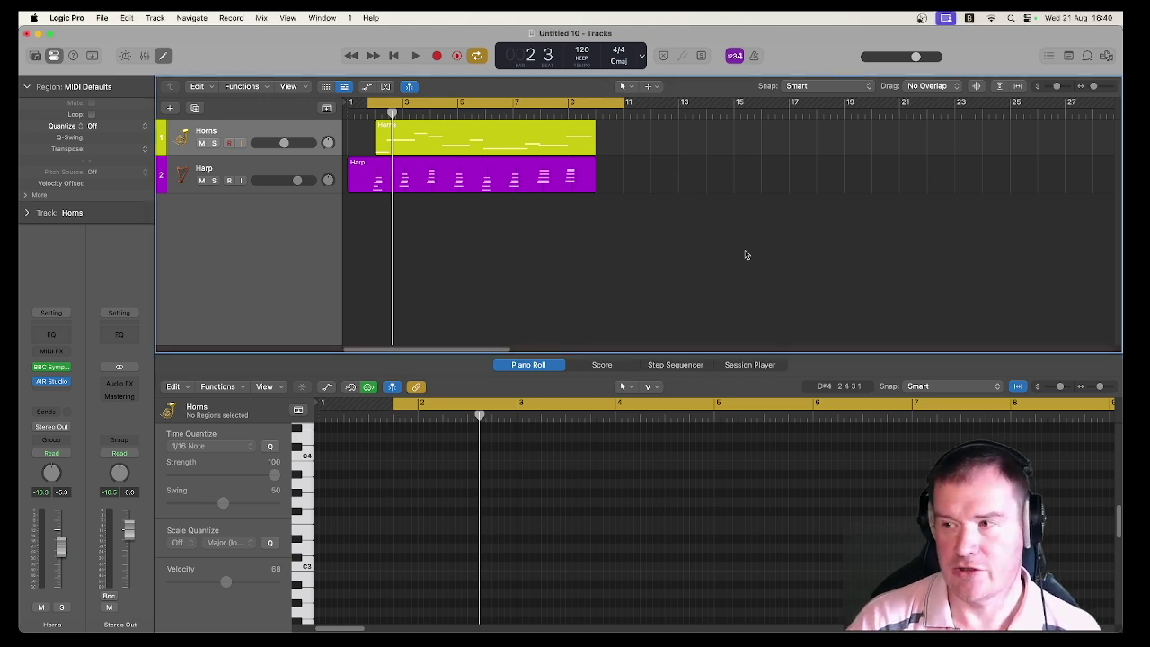
pyautogui.press('space')
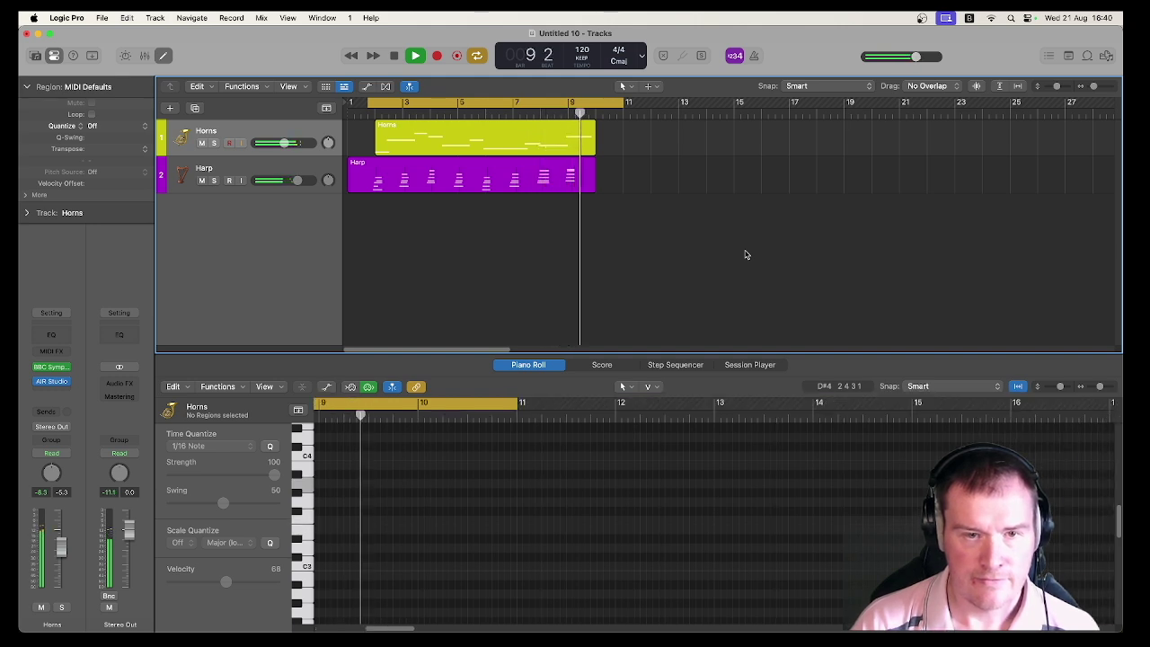
pyautogui.press('space')
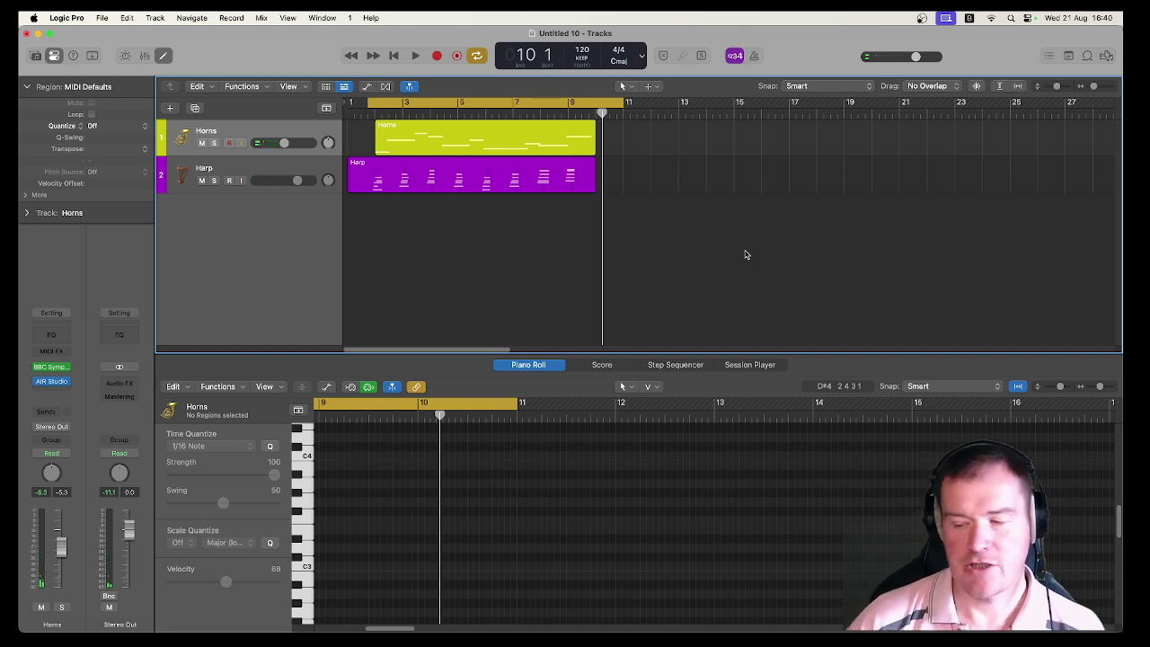
# Step: Display the full melody of the Horns region in the Piano Roll for review
pyautogui.click(511, 131)
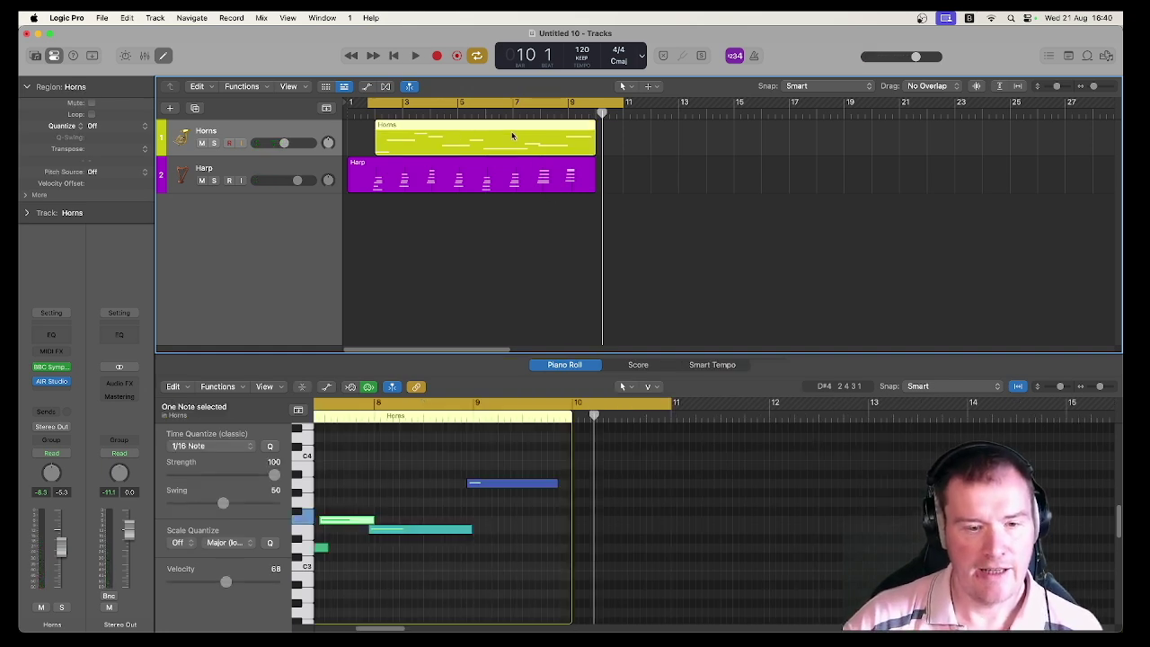
pyautogui.click(513, 593)
pyautogui.press('z')
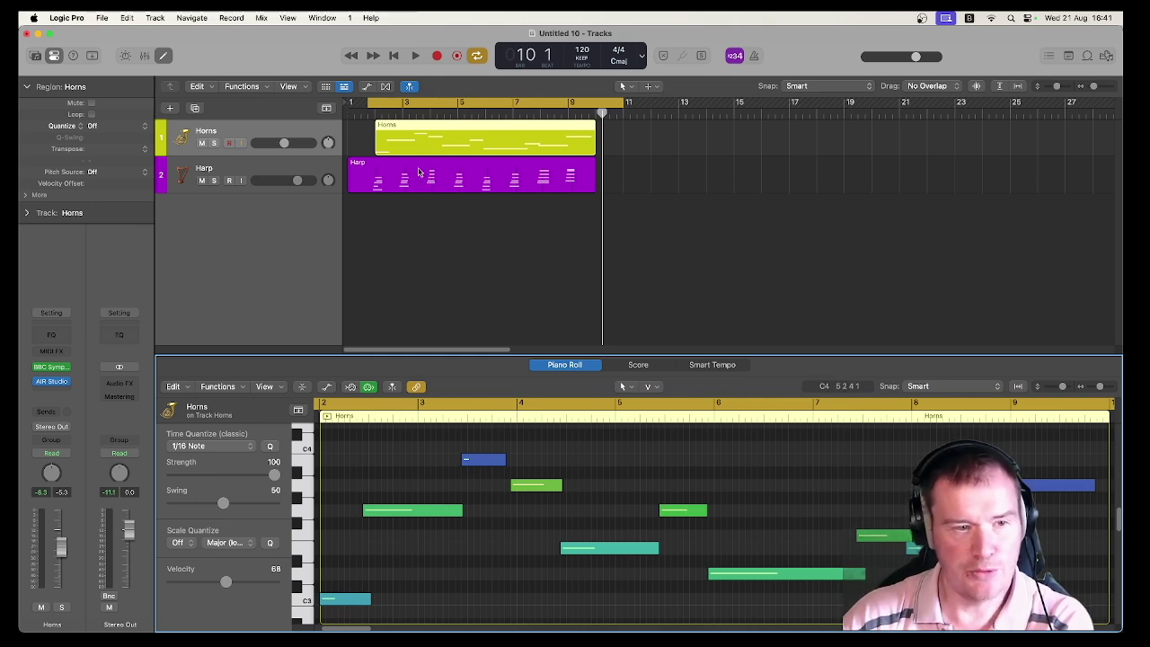
# Step: Move the Harp region to bar 16, and align the playhead and the cycle range's start with bar 2
pyautogui.moveTo(417, 172); pyautogui.dragTo(828, 168)
pyautogui.click(374, 113)
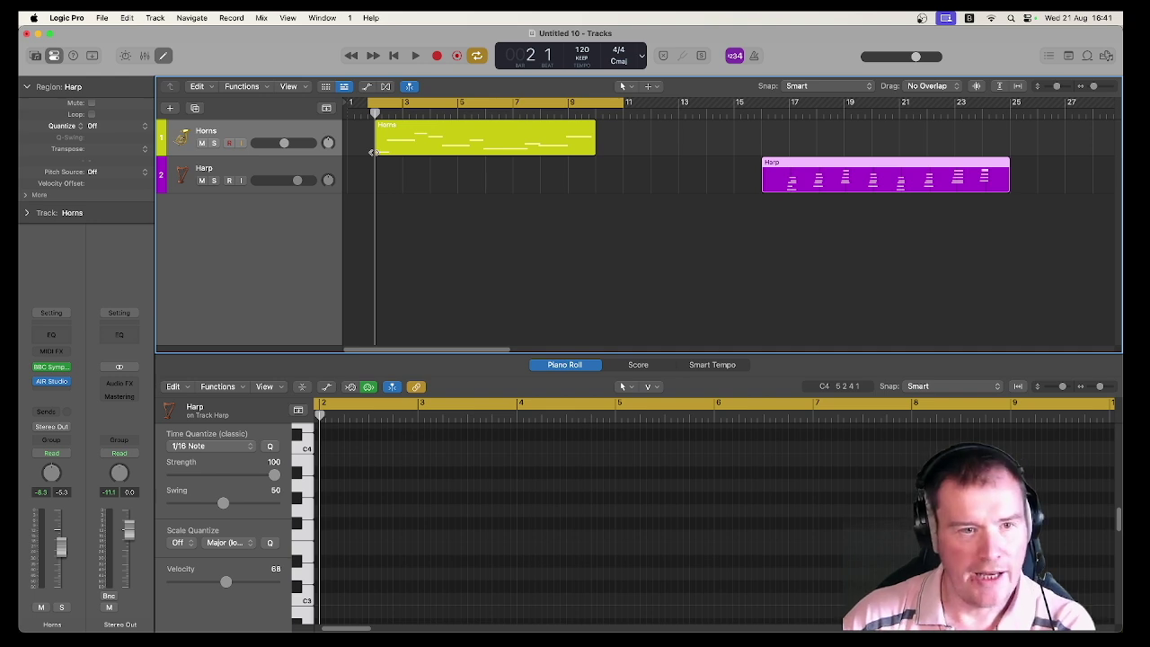
pyautogui.moveTo(373, 103); pyautogui.dragTo(374, 102)
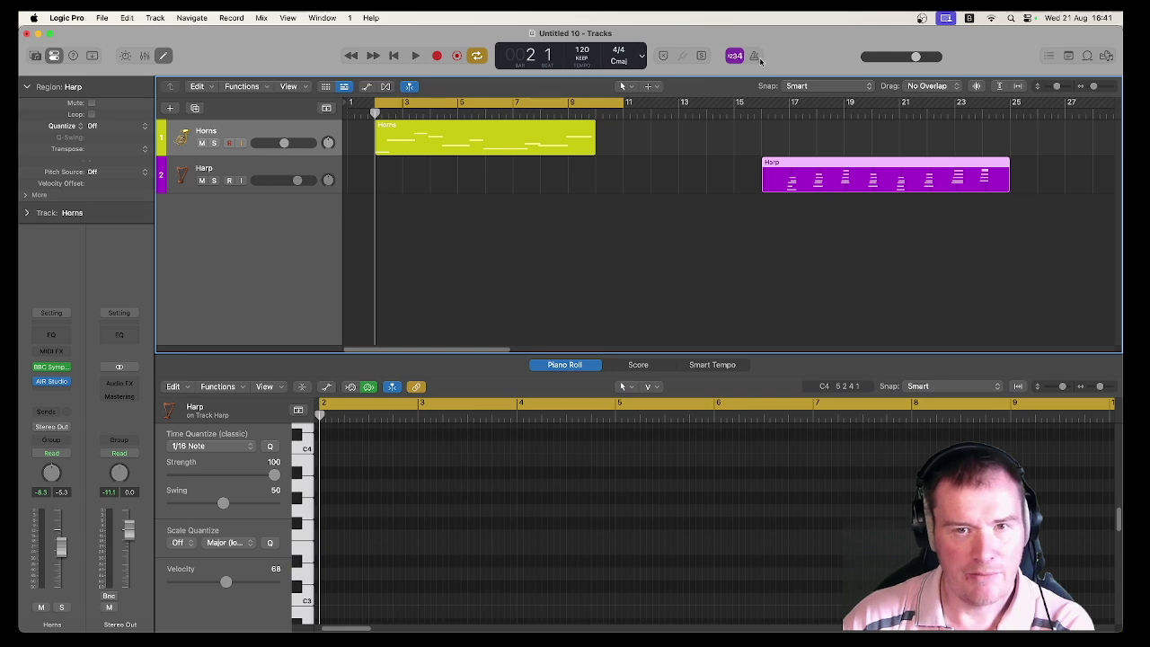
# Step: Turn on the metronome and record a new chord part on the Harp track under the Horns melody from bar 2
pyautogui.click(755, 57)
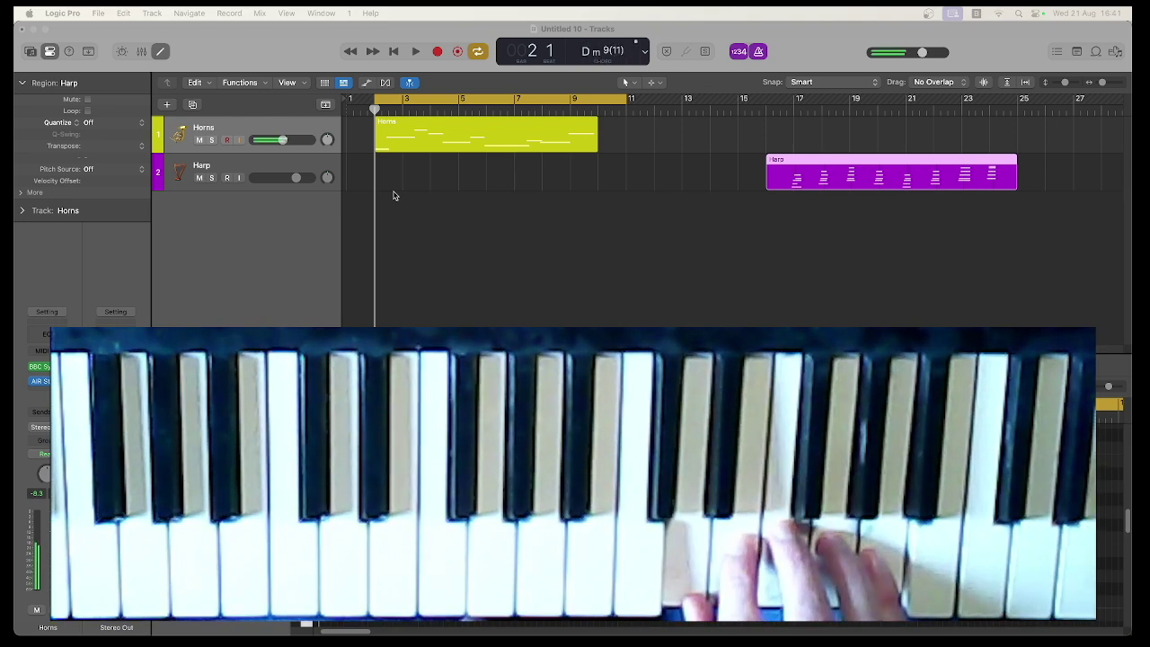
pyautogui.click(324, 165)
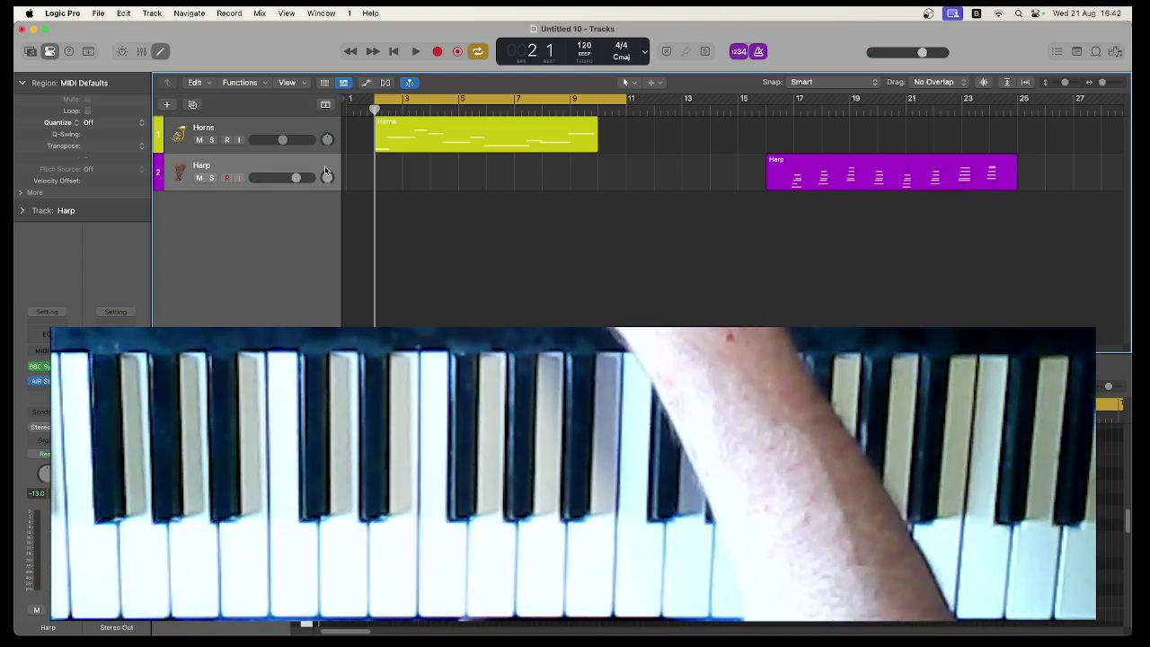
pyautogui.press('r')
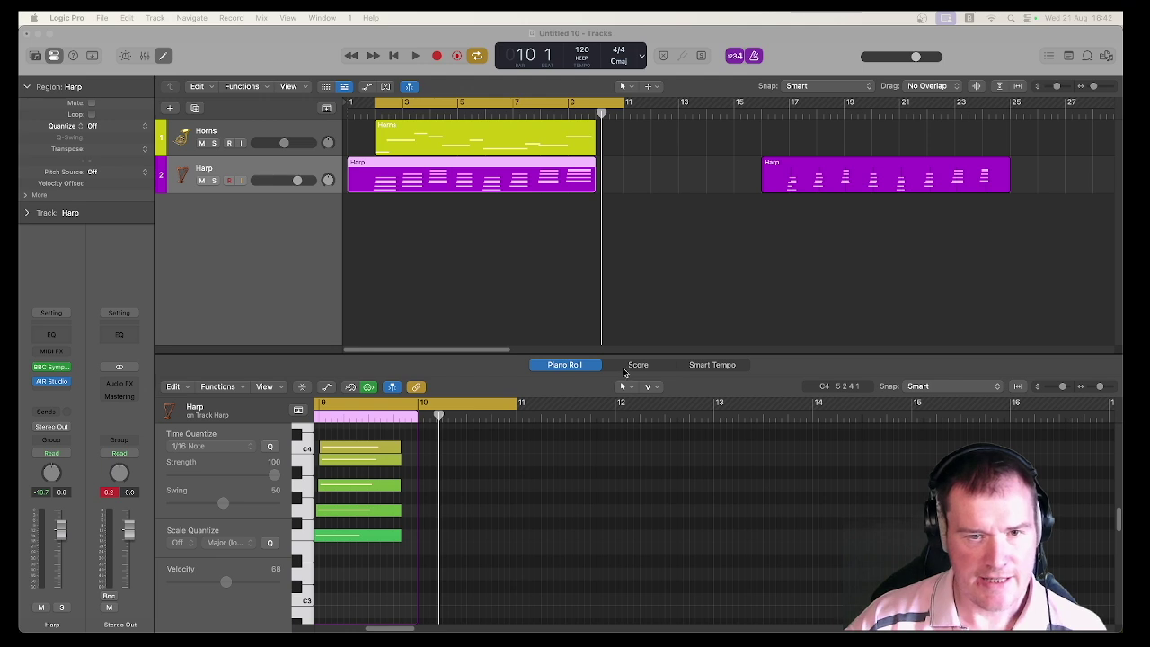
# Step: Select two inner notes in every chord of the new Harp region and lower their note velocities together
pyautogui.click(571, 546)
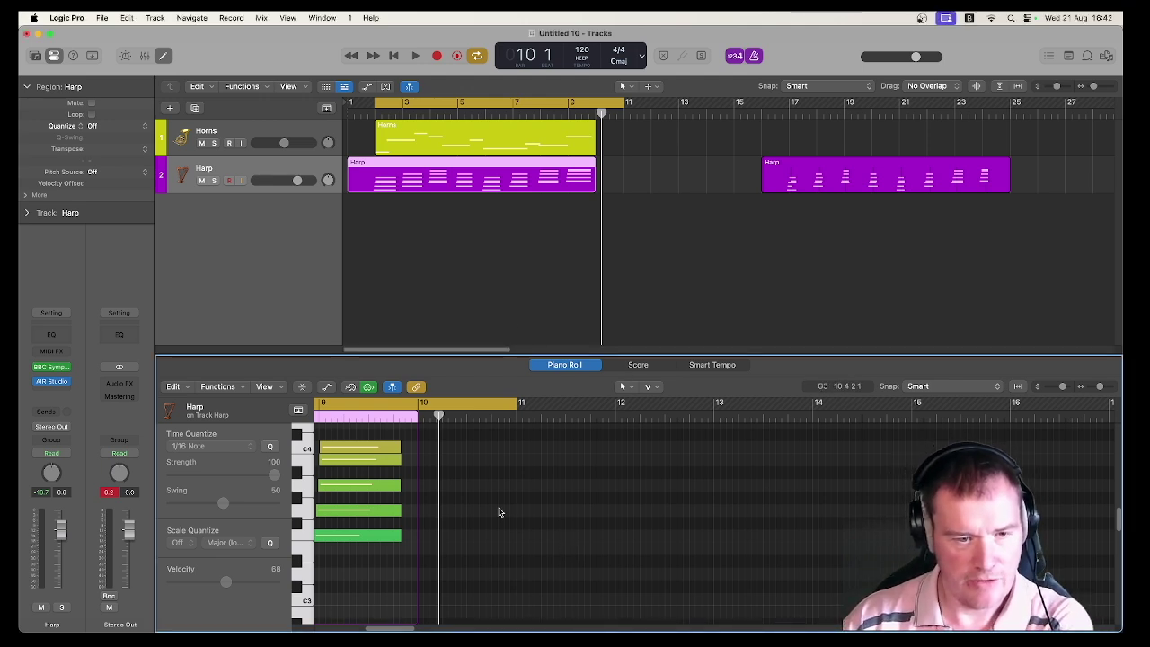
pyautogui.hscroll(-10, 501, 511)
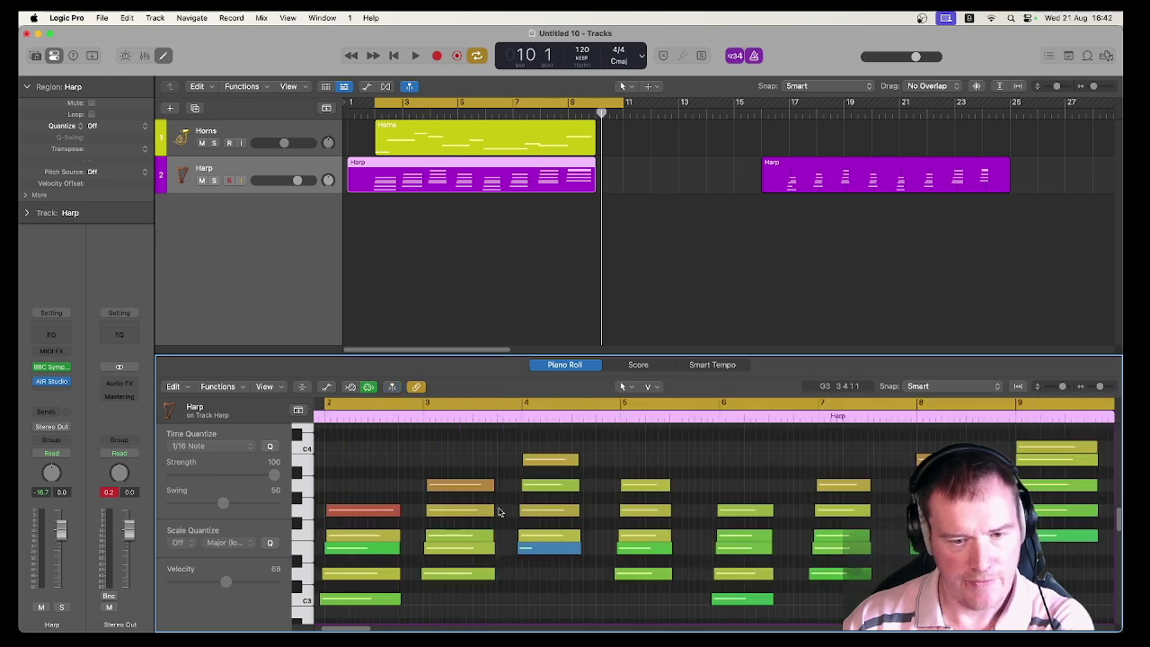
pyautogui.click(371, 536)
pyautogui.keyDown('shift'); pyautogui.click(368, 573); pyautogui.keyUp('shift')
pyautogui.keyDown('shift'); pyautogui.click(463, 546); pyautogui.keyUp('shift')
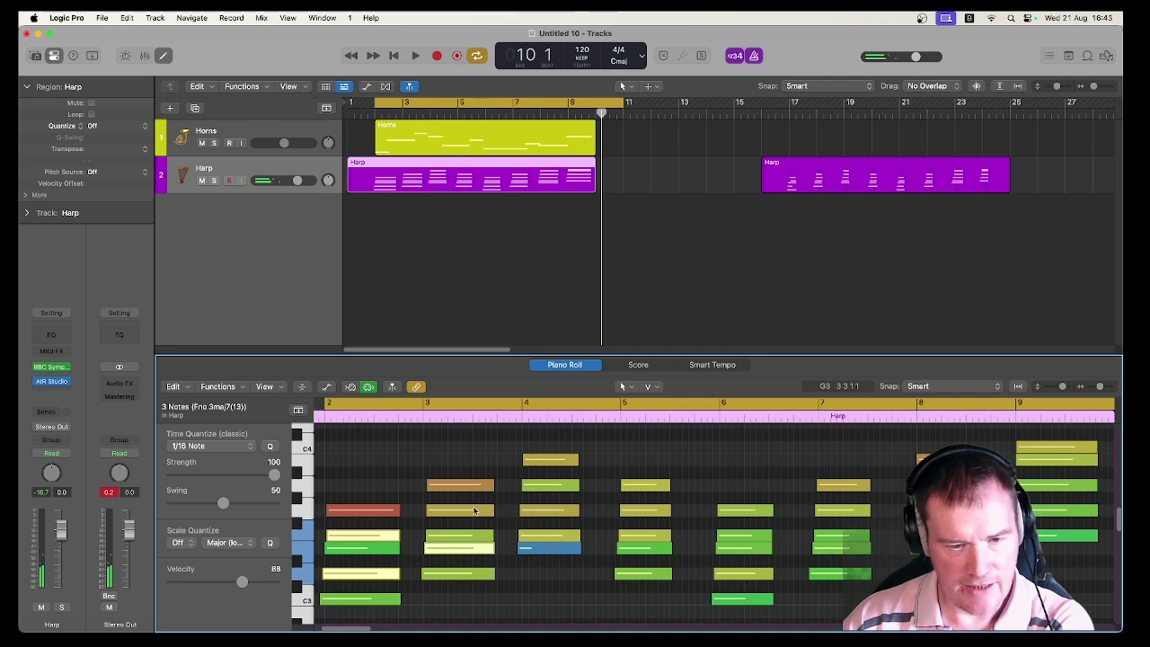
pyautogui.keyDown('shift'); pyautogui.click(475, 512); pyautogui.keyUp('shift')
pyautogui.keyDown('shift'); pyautogui.click(546, 485); pyautogui.keyUp('shift')
pyautogui.keyDown('shift'); pyautogui.click(555, 536); pyautogui.keyUp('shift')
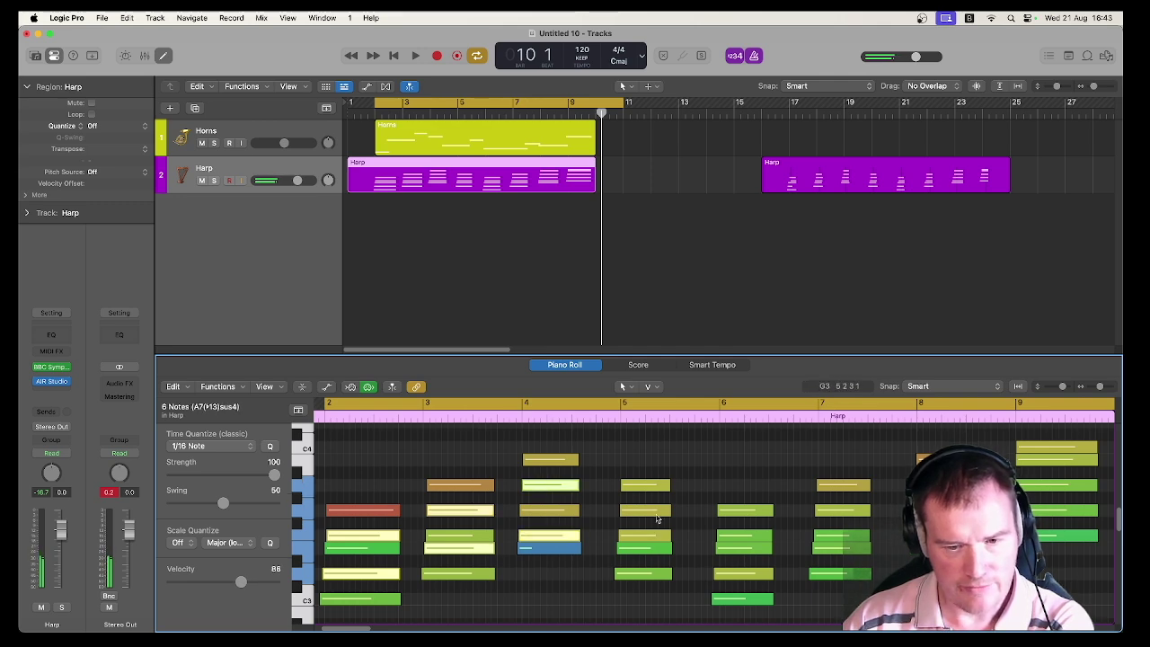
pyautogui.keyDown('shift'); pyautogui.click(644, 510); pyautogui.keyUp('shift')
pyautogui.keyDown('shift'); pyautogui.click(645, 547); pyautogui.keyUp('shift')
pyautogui.keyDown('shift'); pyautogui.click(744, 536); pyautogui.keyUp('shift')
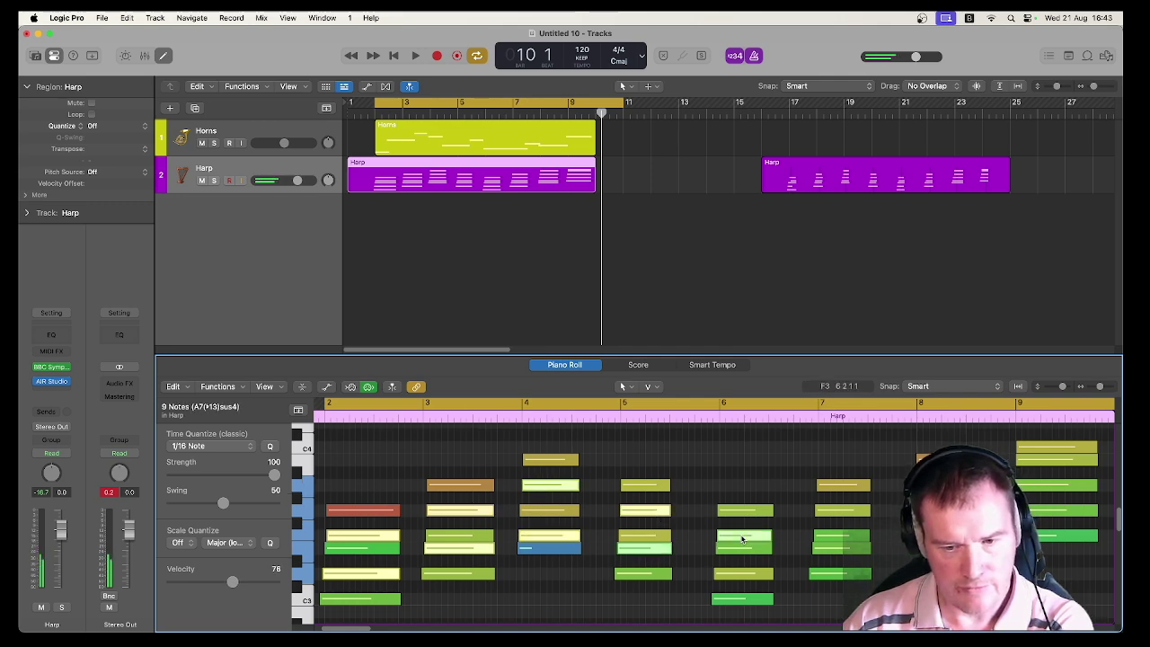
pyautogui.keyDown('shift'); pyautogui.click(743, 573); pyautogui.keyUp('shift')
pyautogui.keyDown('shift'); pyautogui.click(839, 512); pyautogui.keyUp('shift')
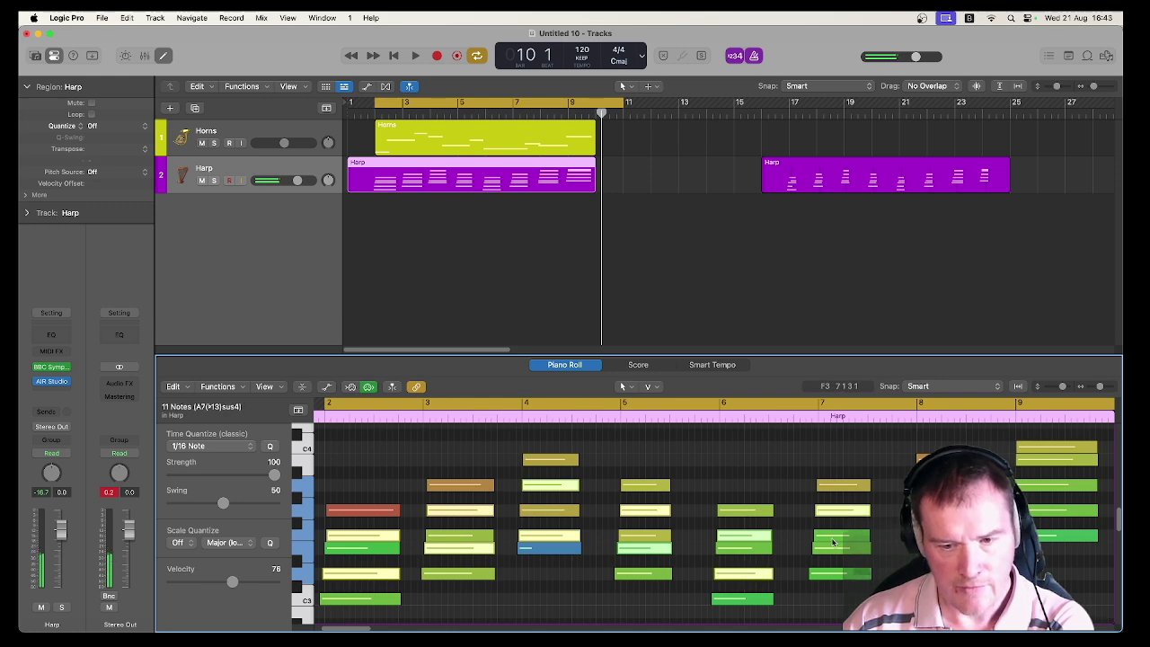
pyautogui.keyDown('shift'); pyautogui.click(830, 550); pyautogui.keyUp('shift')
pyautogui.keyDown('shift'); pyautogui.click(836, 537); pyautogui.keyUp('shift')
pyautogui.keyDown('shift'); pyautogui.click(919, 536); pyautogui.keyUp('shift')
pyautogui.keyDown('shift'); pyautogui.click(1041, 461); pyautogui.keyUp('shift')
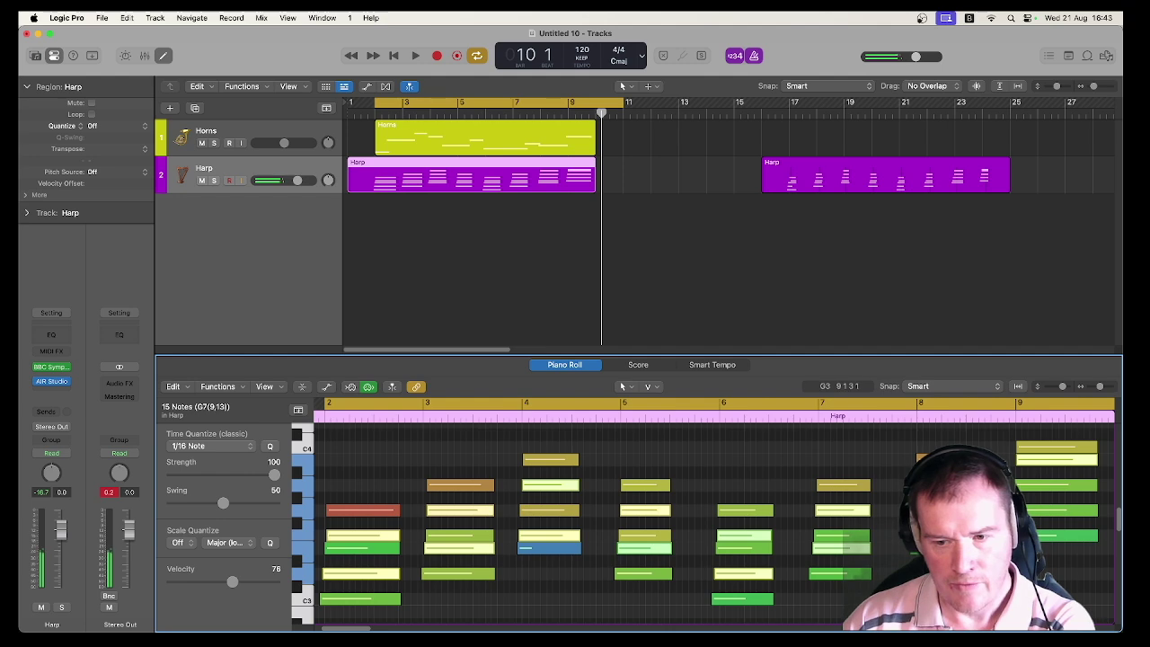
pyautogui.keyDown('shift'); pyautogui.click(1060, 510); pyautogui.keyUp('shift')
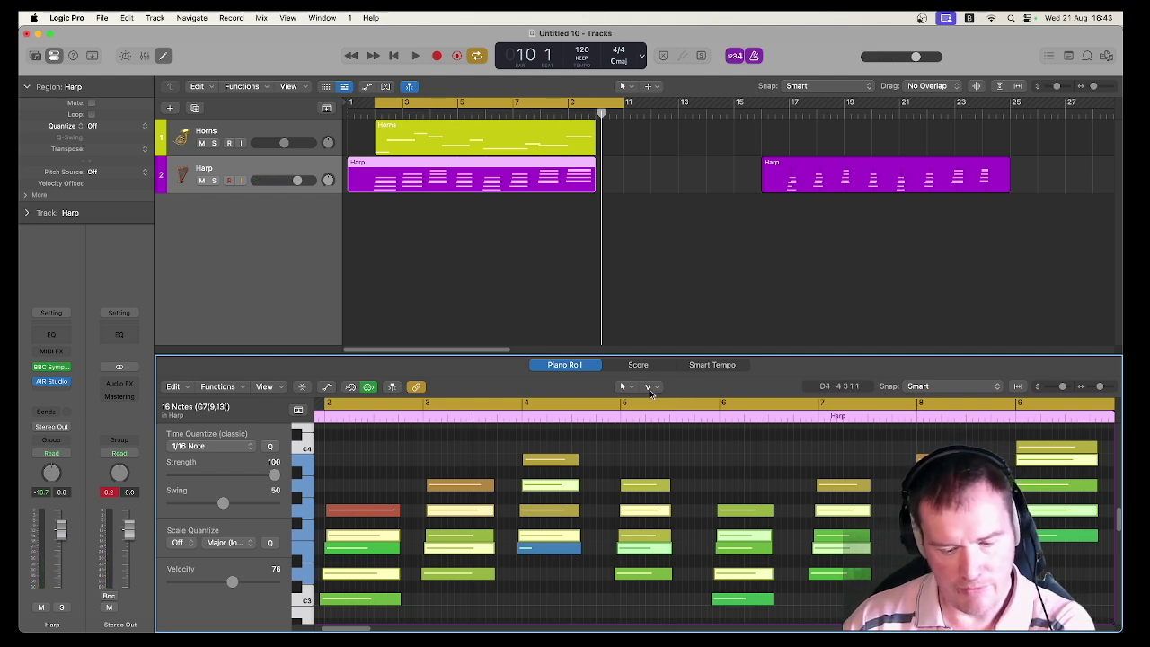
pyautogui.click(551, 531)
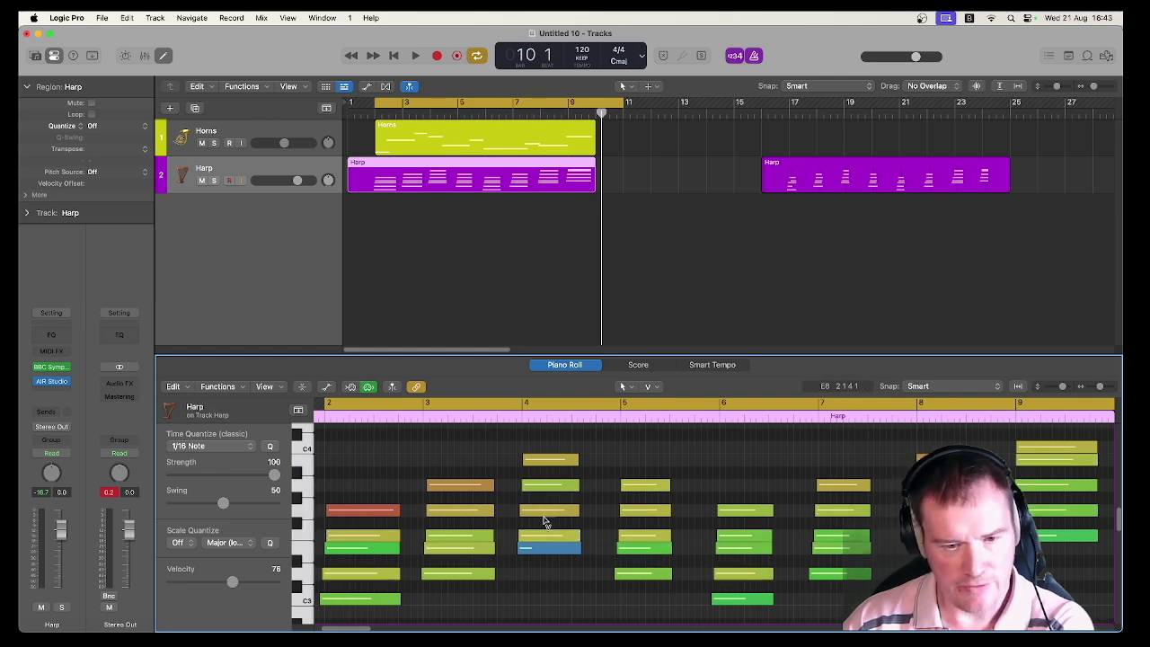
pyautogui.click(327, 386)
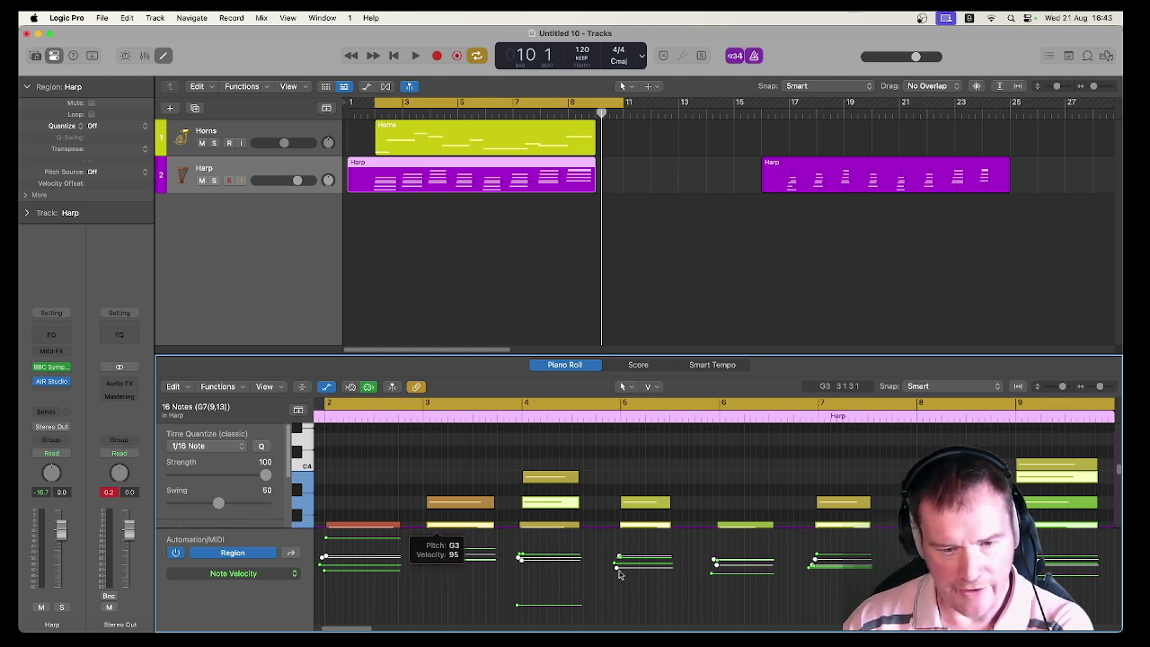
pyautogui.moveTo(616, 572); pyautogui.dragTo(619, 631)
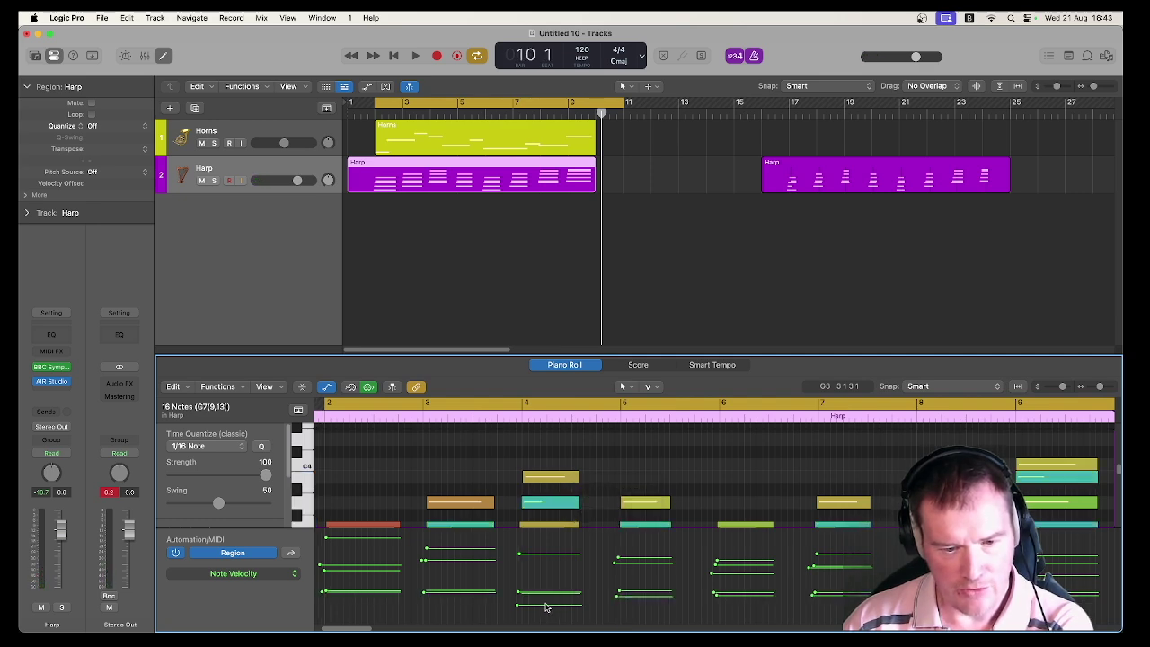
# Step: Adjust the velocities of the softest note and the top B3 note in the bar 4 harp chord together
pyautogui.click(518, 608)
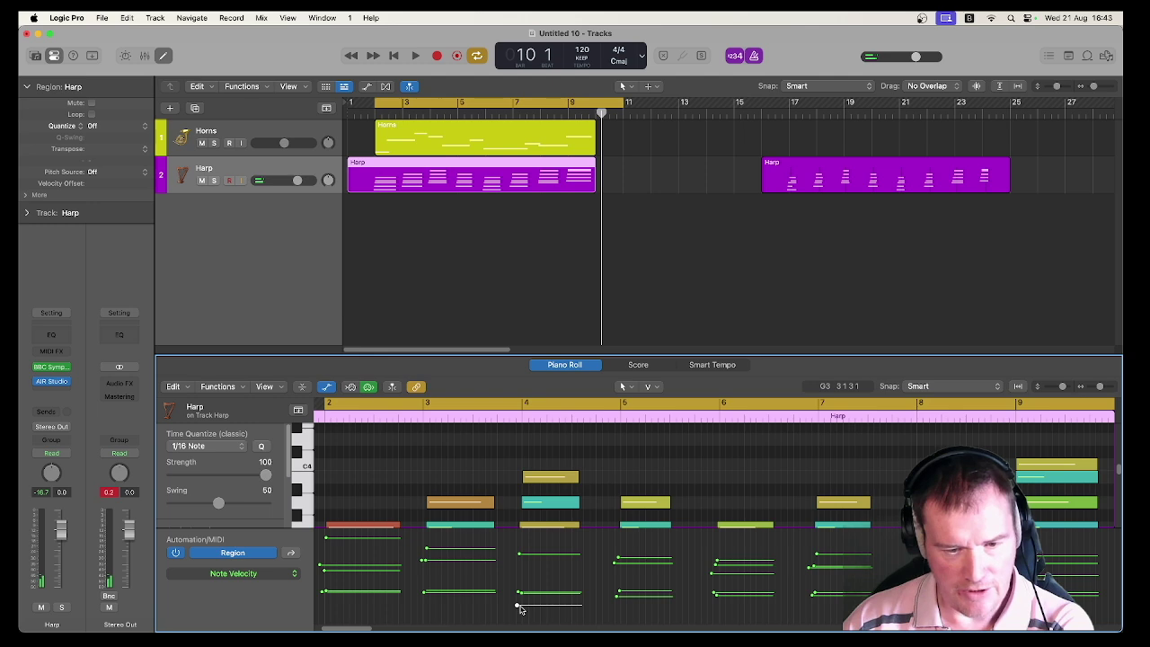
pyautogui.keyDown('shift'); pyautogui.click(525, 606); pyautogui.keyUp('shift')
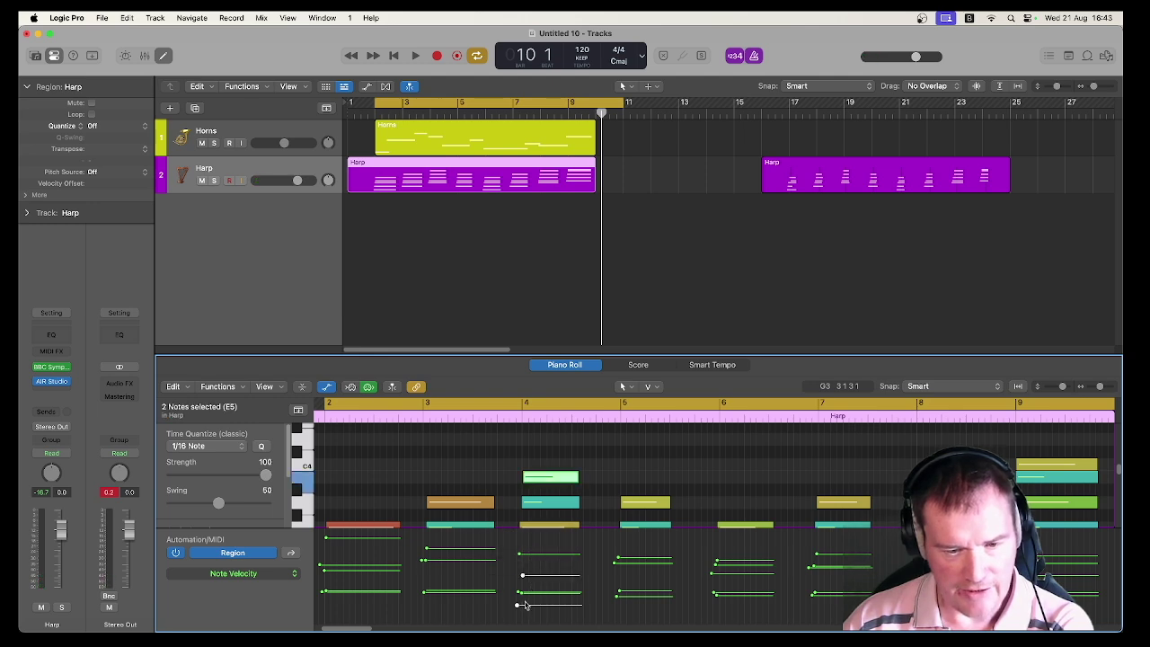
pyautogui.click(525, 606)
# Step: Enlarge the Piano Roll, select the top note of every harp chord from bar 2 to bar 9, and raise their velocities together
pyautogui.scroll(-2, 578, 457)
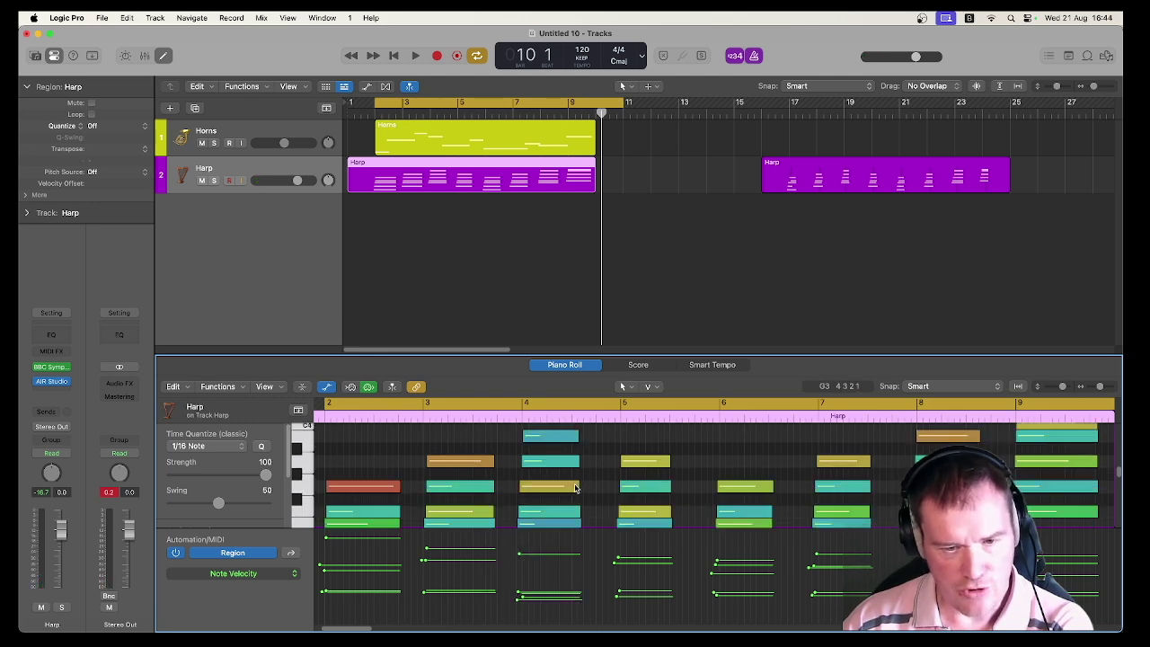
pyautogui.moveTo(562, 354); pyautogui.dragTo(562, 291)
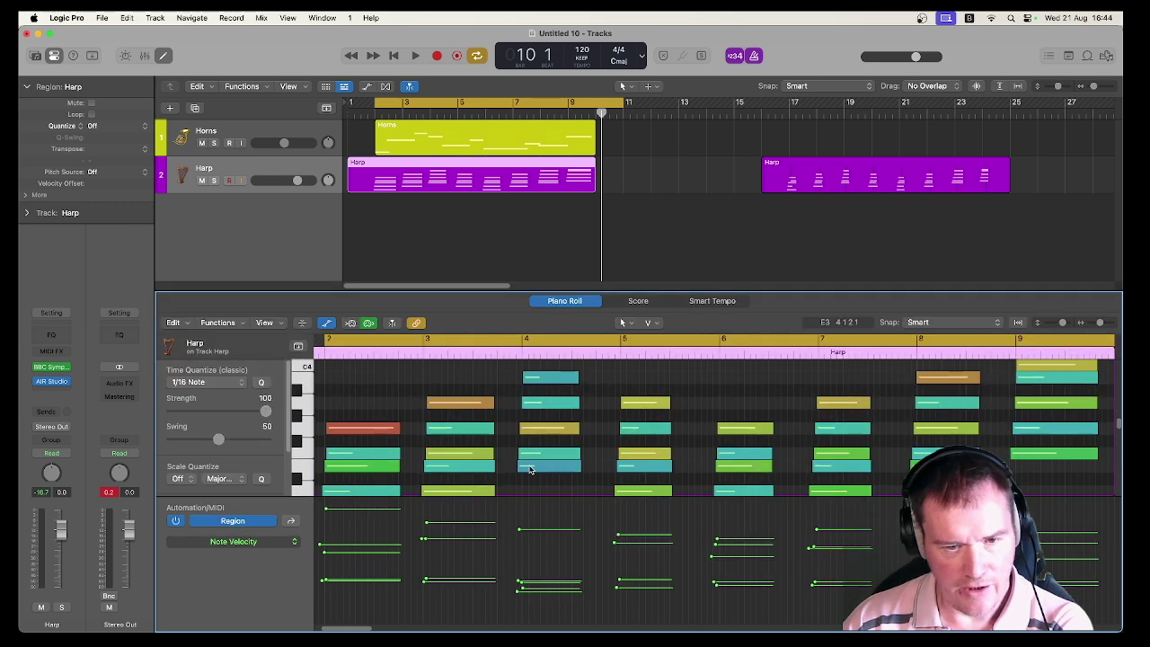
pyautogui.scroll(1, 485, 449)
pyautogui.click(364, 454)
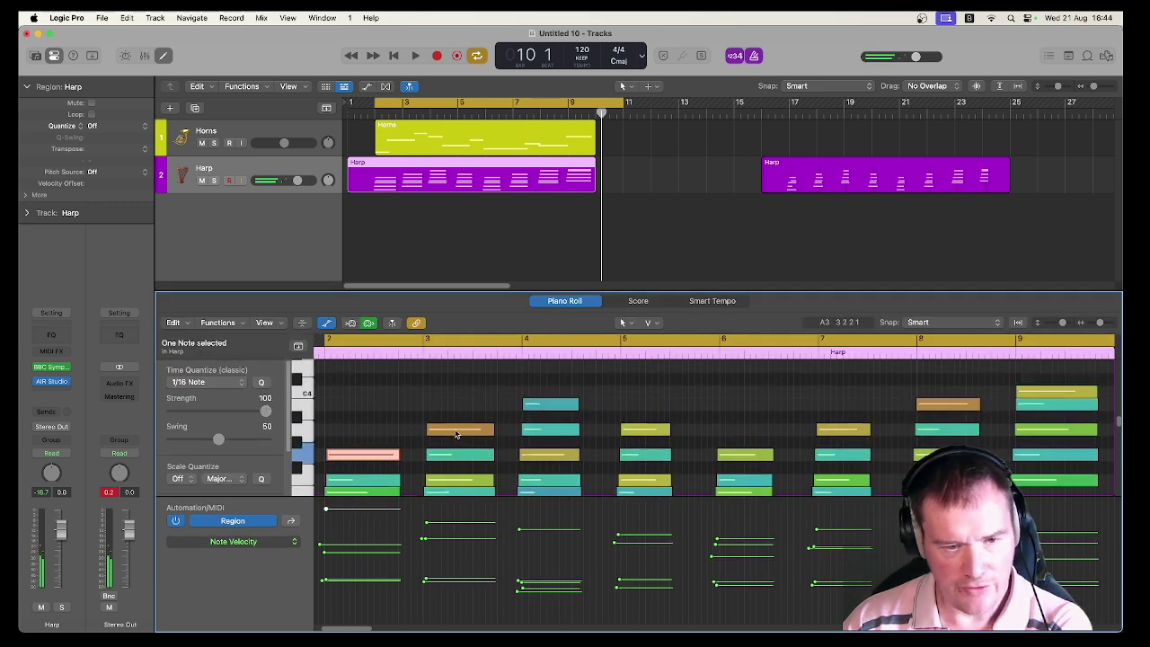
pyautogui.keyDown('shift'); pyautogui.click(480, 428); pyautogui.keyUp('shift')
pyautogui.keyDown('shift'); pyautogui.click(551, 403); pyautogui.keyUp('shift')
pyautogui.keyDown('shift'); pyautogui.click(645, 428); pyautogui.keyUp('shift')
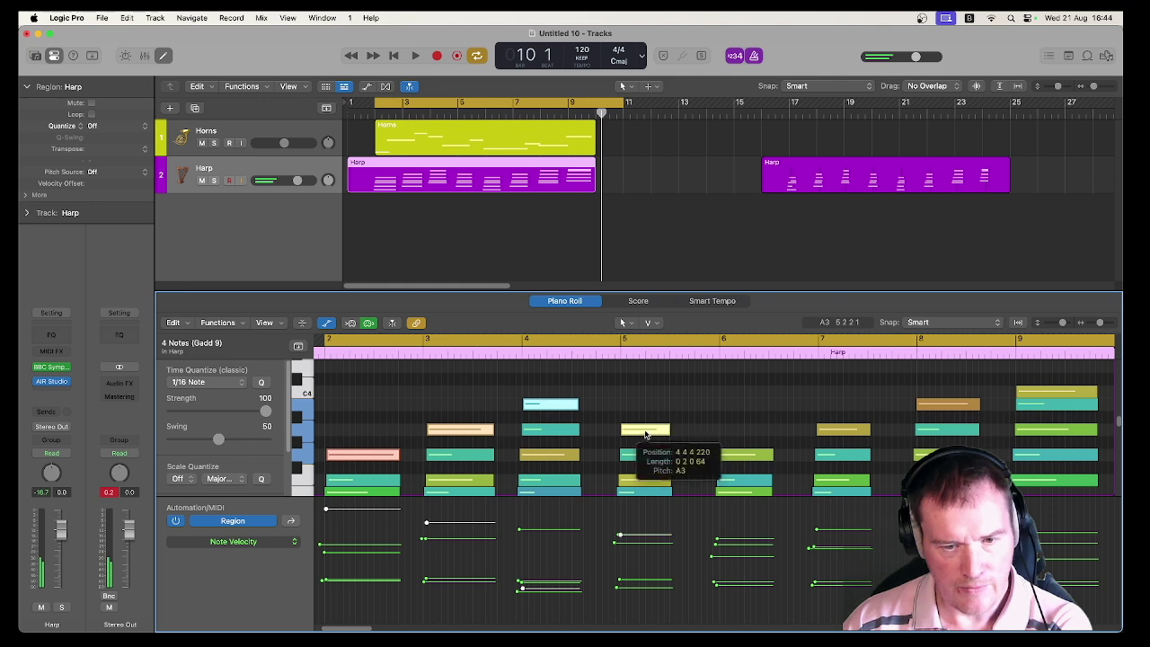
pyautogui.keyDown('shift'); pyautogui.click(751, 458); pyautogui.keyUp('shift')
pyautogui.keyDown('shift'); pyautogui.click(837, 431); pyautogui.keyUp('shift')
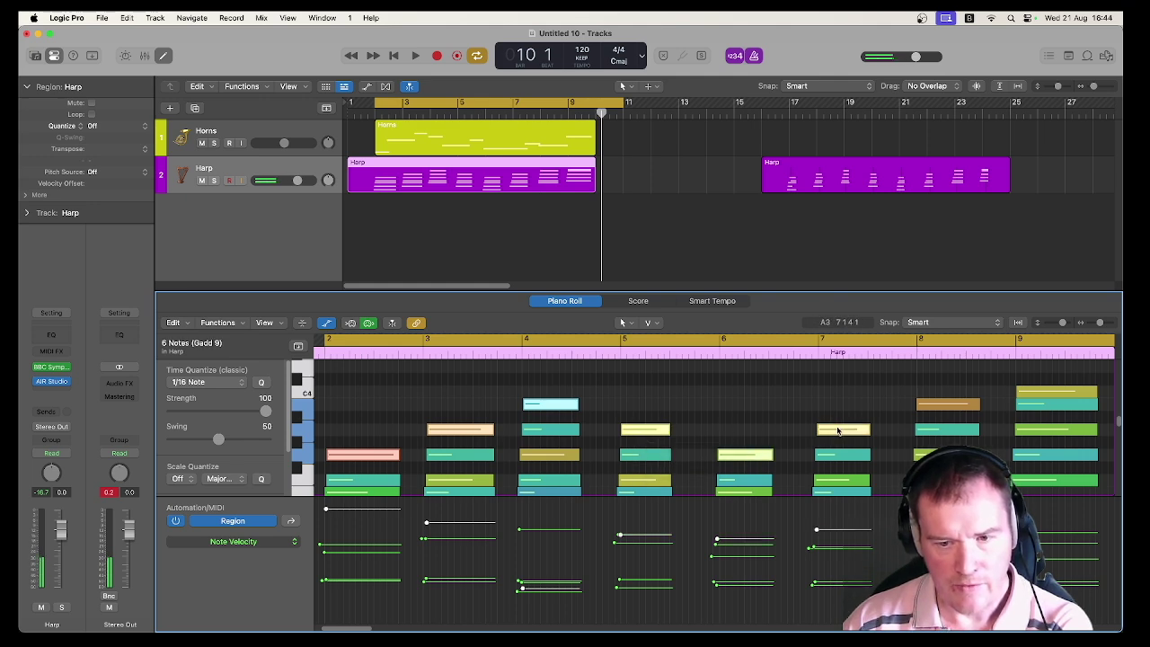
pyautogui.keyDown('shift'); pyautogui.click(958, 404); pyautogui.keyUp('shift')
pyautogui.keyDown('shift'); pyautogui.click(1026, 392); pyautogui.keyUp('shift')
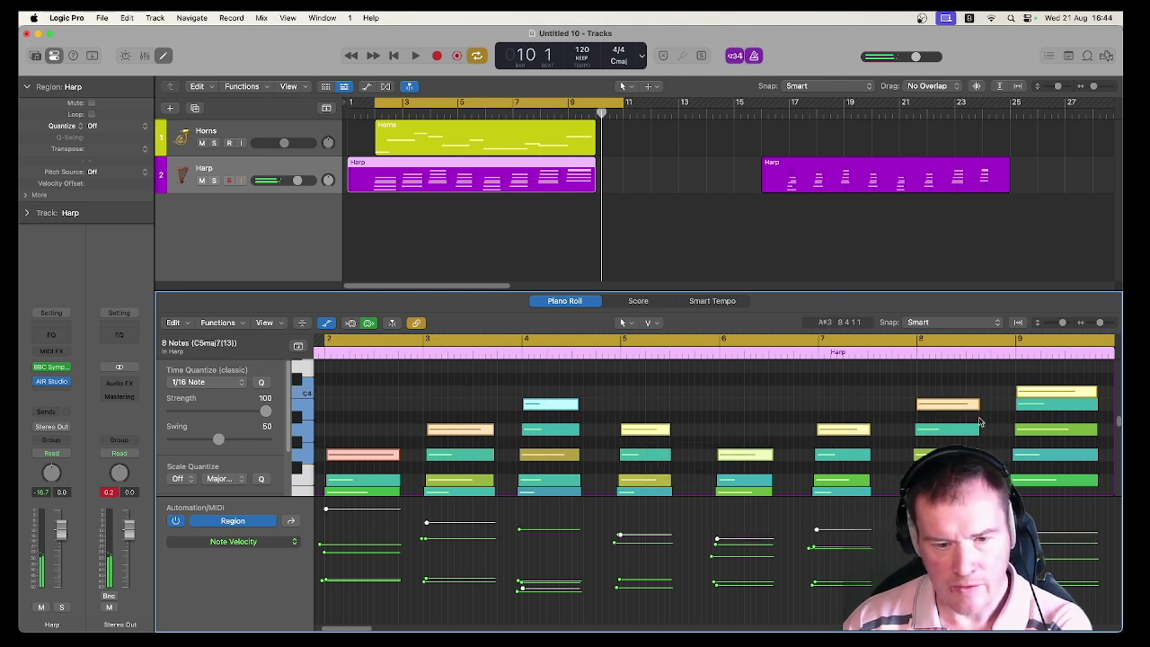
pyautogui.moveTo(624, 539)
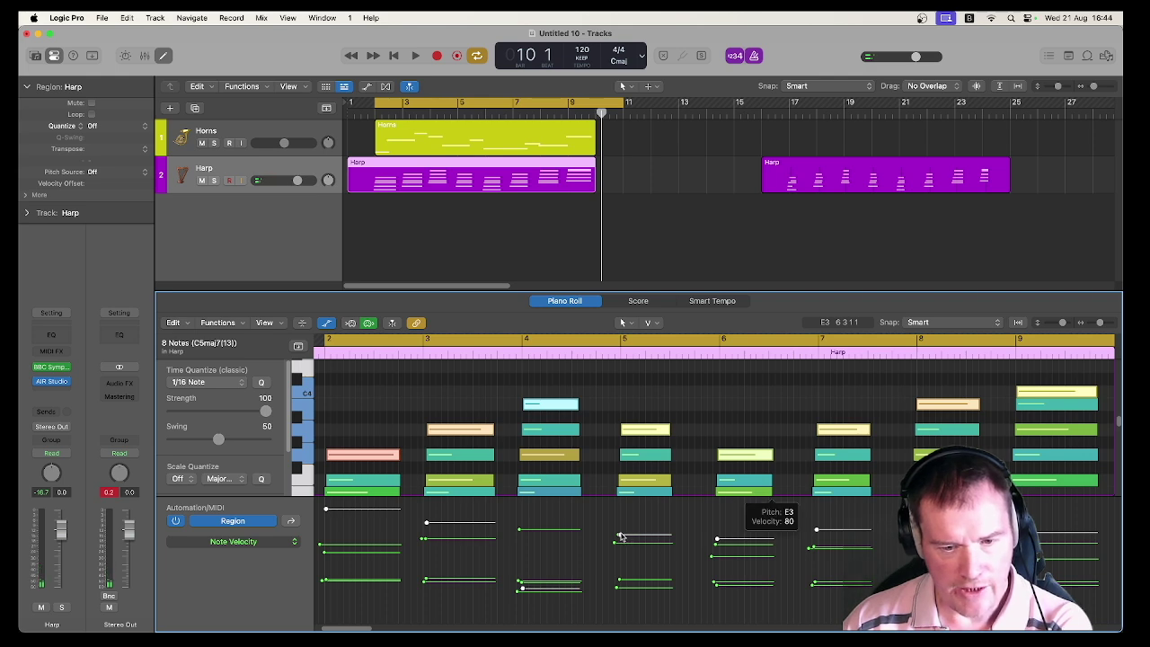
pyautogui.moveTo(620, 536); pyautogui.dragTo(618, 509)
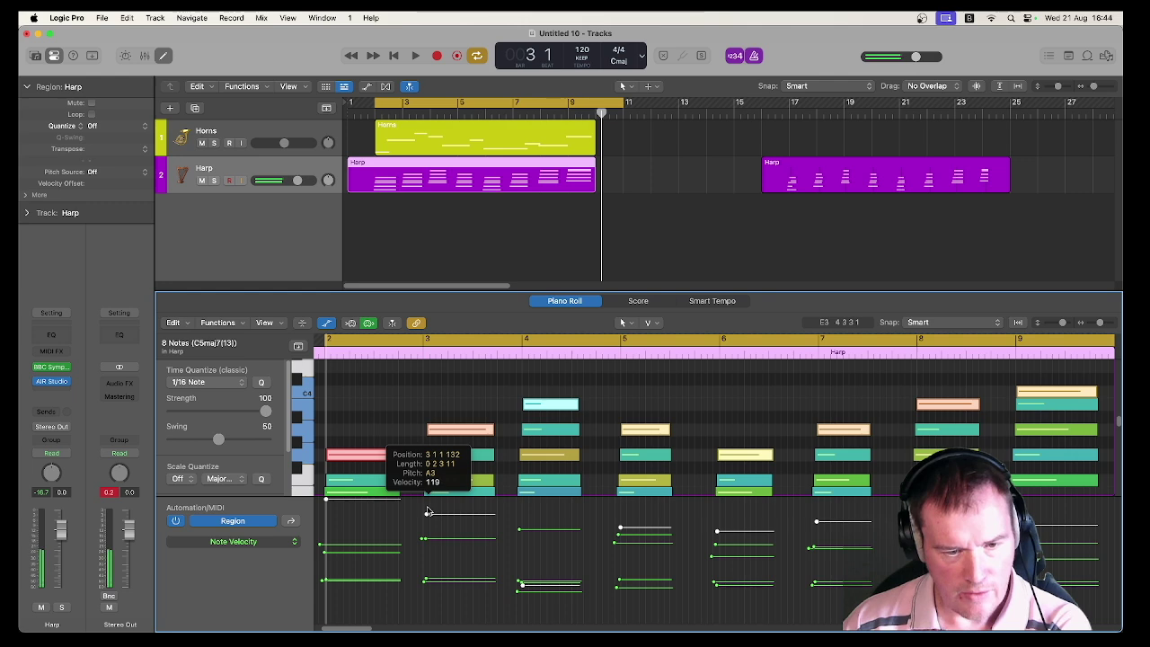
# Step: Raise the velocity of the bar 3 chord's top A3 note further and set the bar 4 chord's top B3 note to velocity 123
pyautogui.click(429, 514)
pyautogui.moveTo(424, 517); pyautogui.dragTo(424, 503)
pyautogui.click(548, 403)
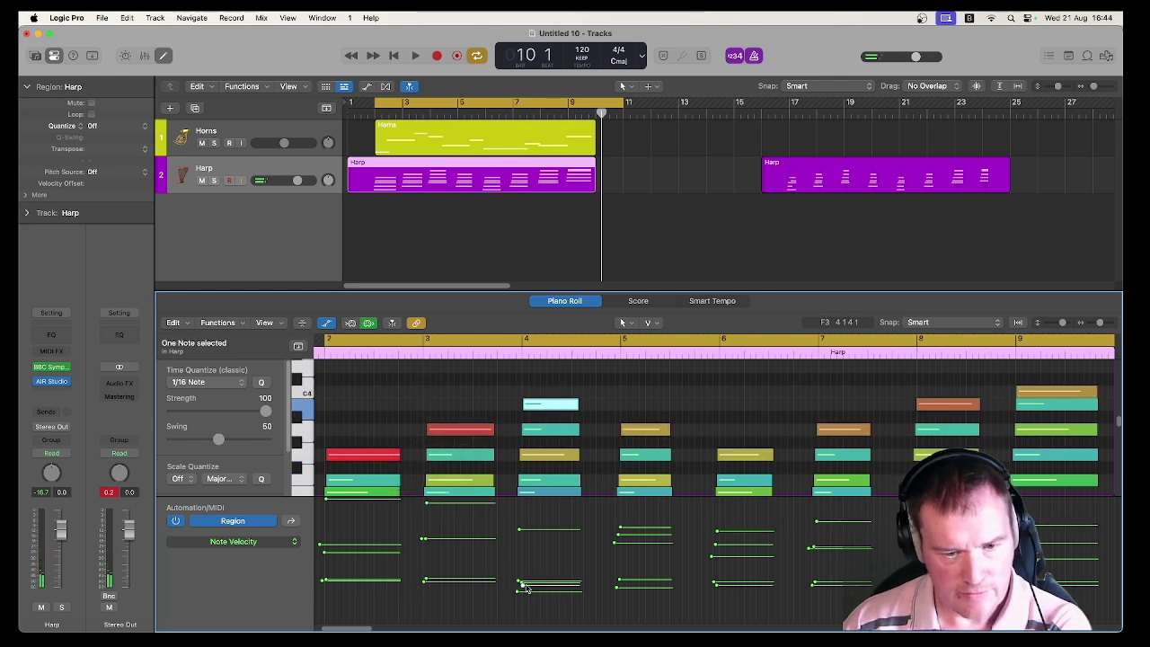
pyautogui.moveTo(525, 586); pyautogui.dragTo(524, 501)
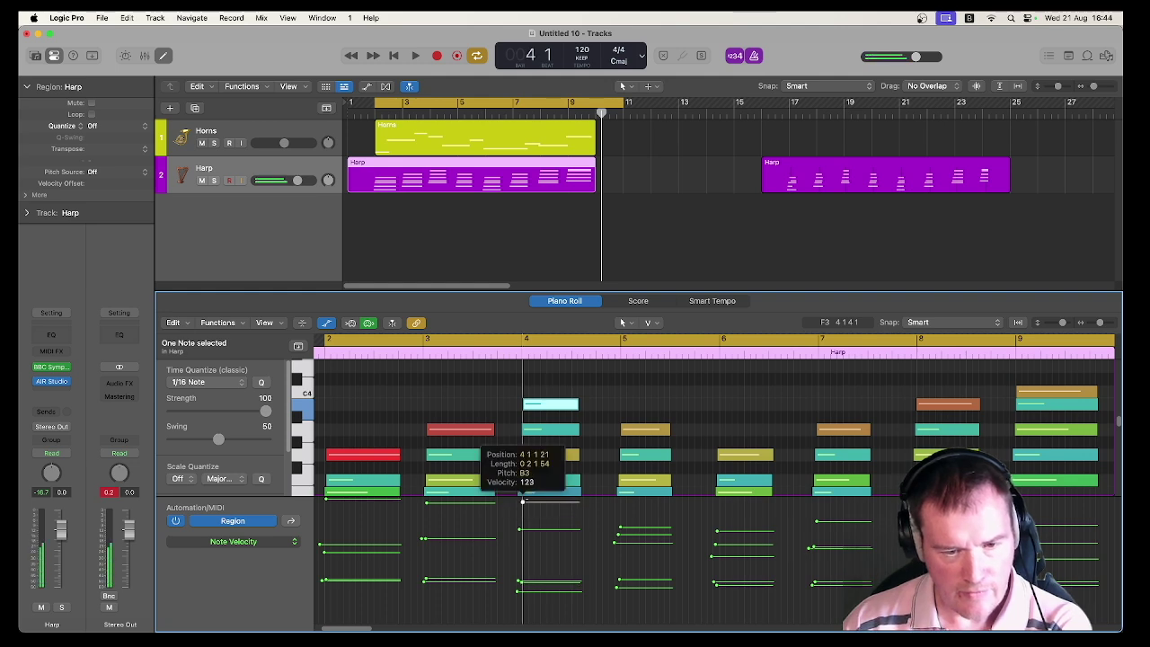
pyautogui.rightClick(528, 501)
pyautogui.click(656, 438)
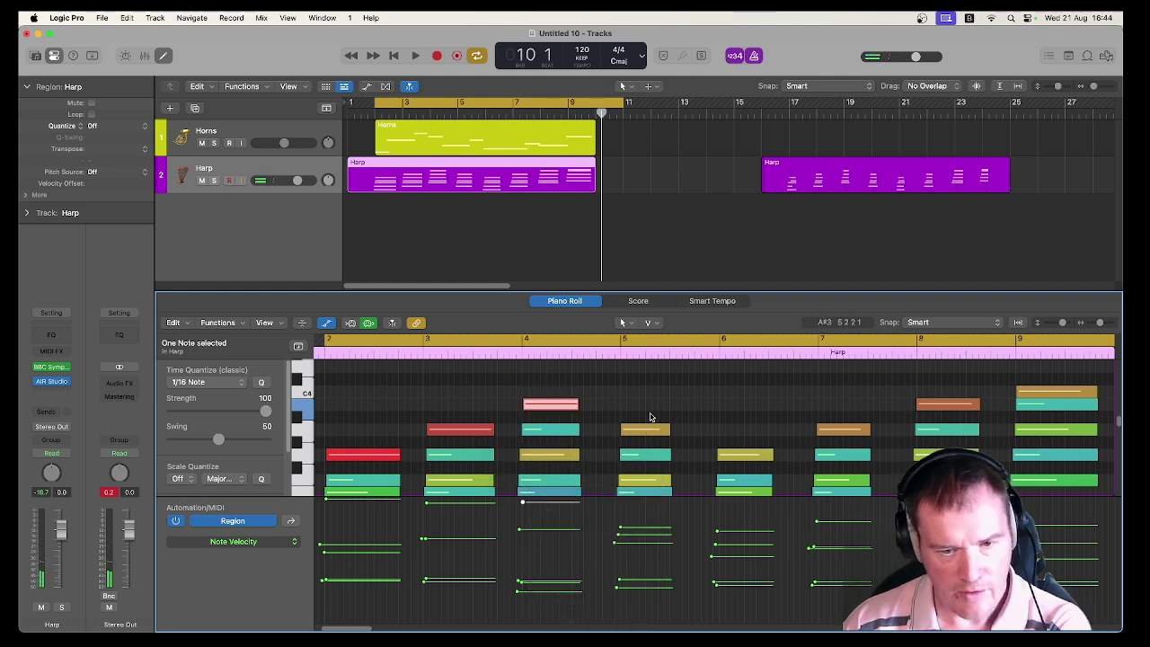
# Step: Raise the velocities of the top notes of the harp chords in bars 5, 6 and 7, one chord at a time
pyautogui.click(650, 416)
pyautogui.click(654, 431)
pyautogui.moveTo(621, 527); pyautogui.dragTo(619, 501)
pyautogui.click(743, 455)
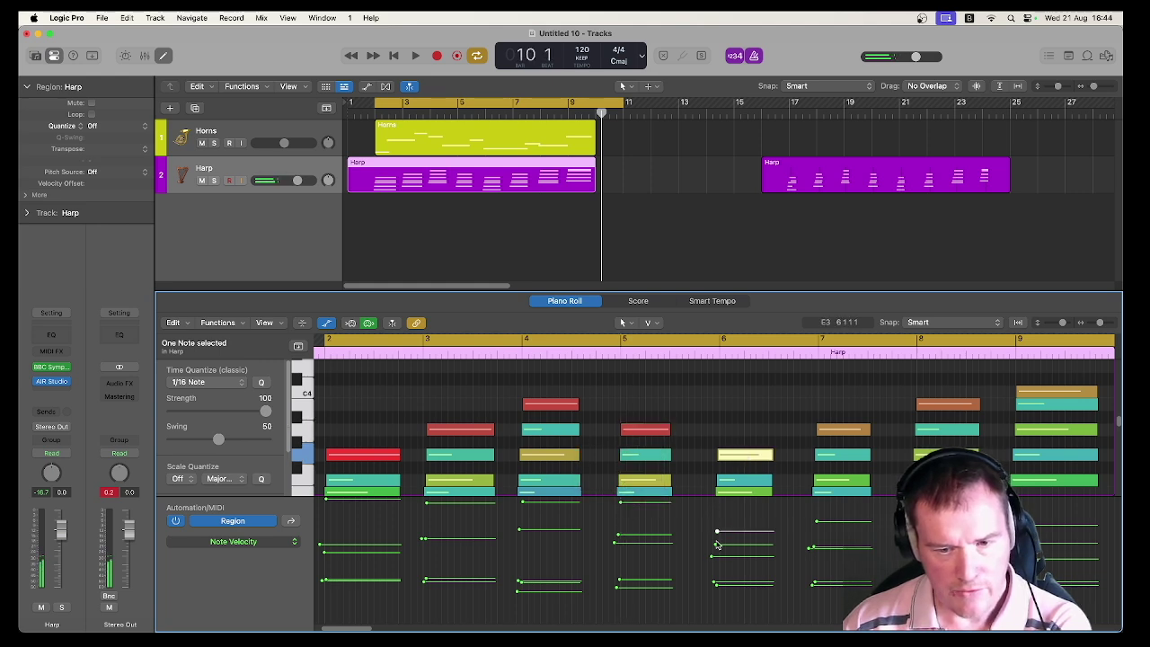
pyautogui.moveTo(716, 535); pyautogui.dragTo(716, 503)
pyautogui.click(837, 433)
pyautogui.moveTo(817, 527); pyautogui.dragTo(817, 510)
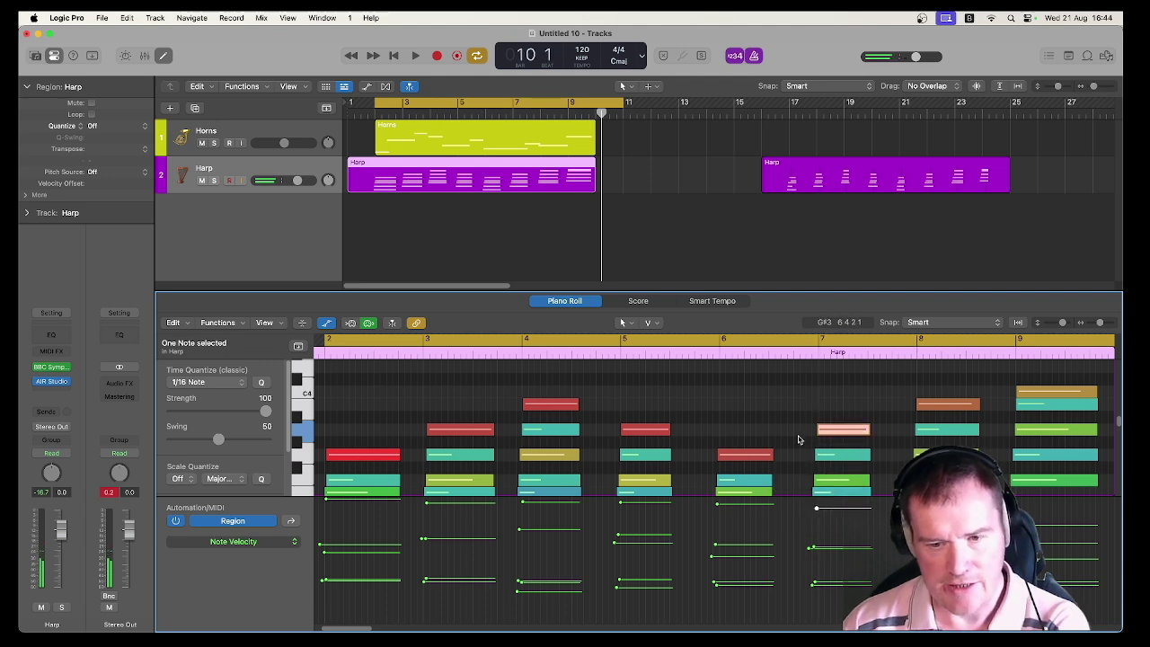
# Step: Start the cycle range slightly before bar 2 and play the horns and harp together without the metronome
pyautogui.scroll(-5, 799, 439)
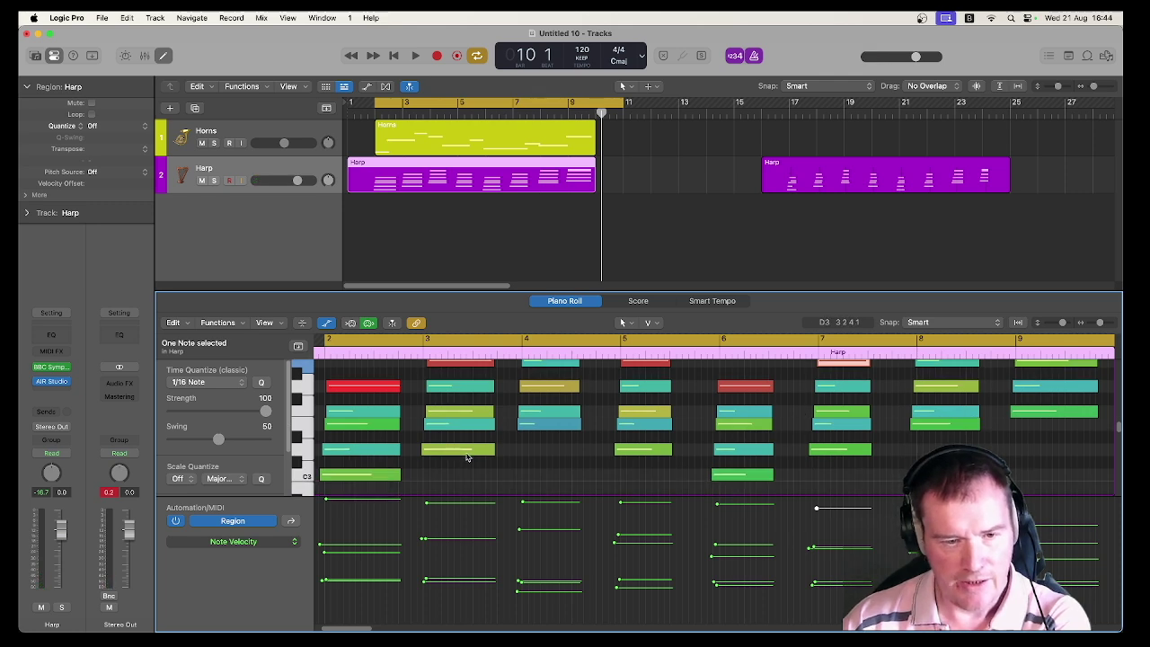
pyautogui.scroll(3, 406, 418)
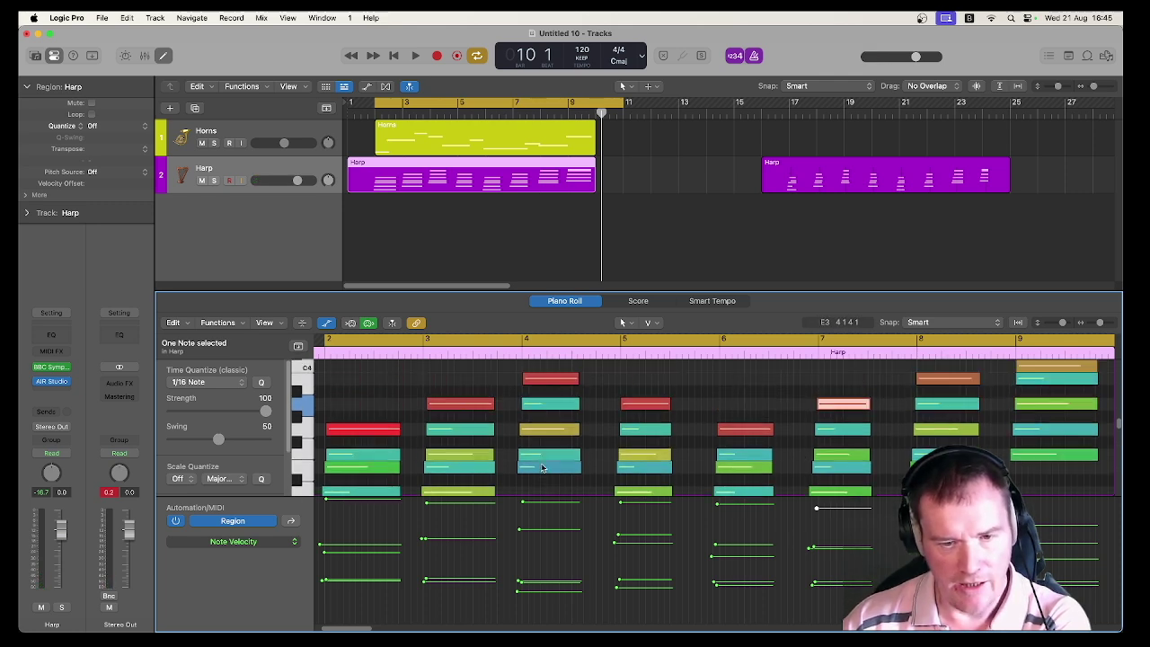
pyautogui.click(446, 217)
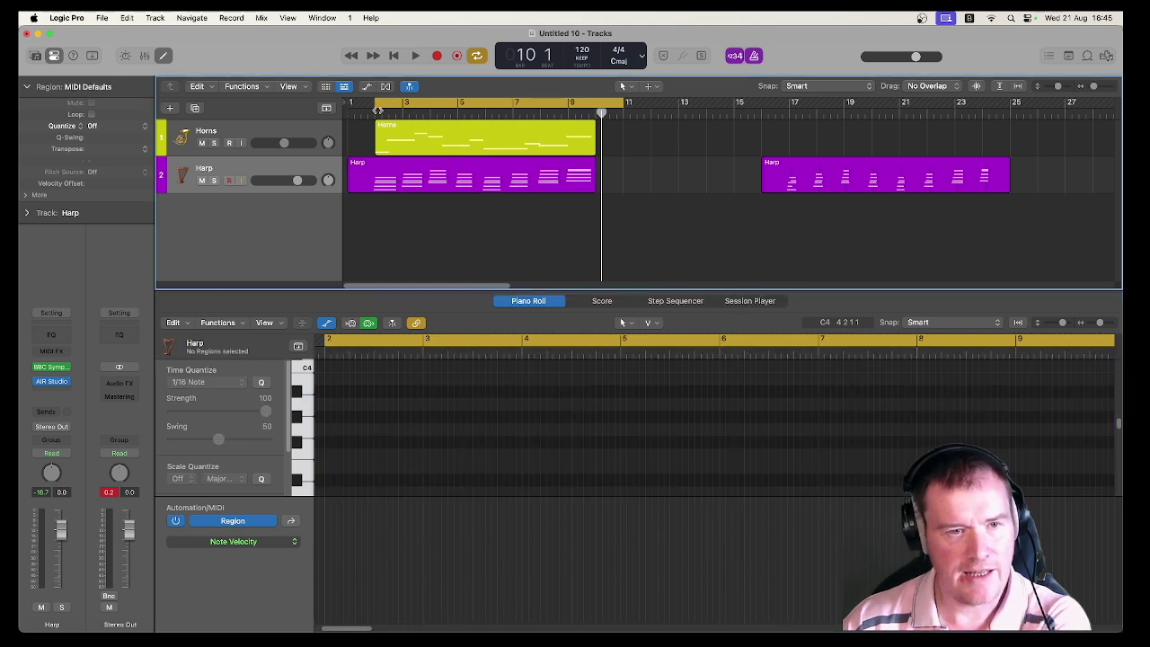
pyautogui.doubleClick(376, 110)
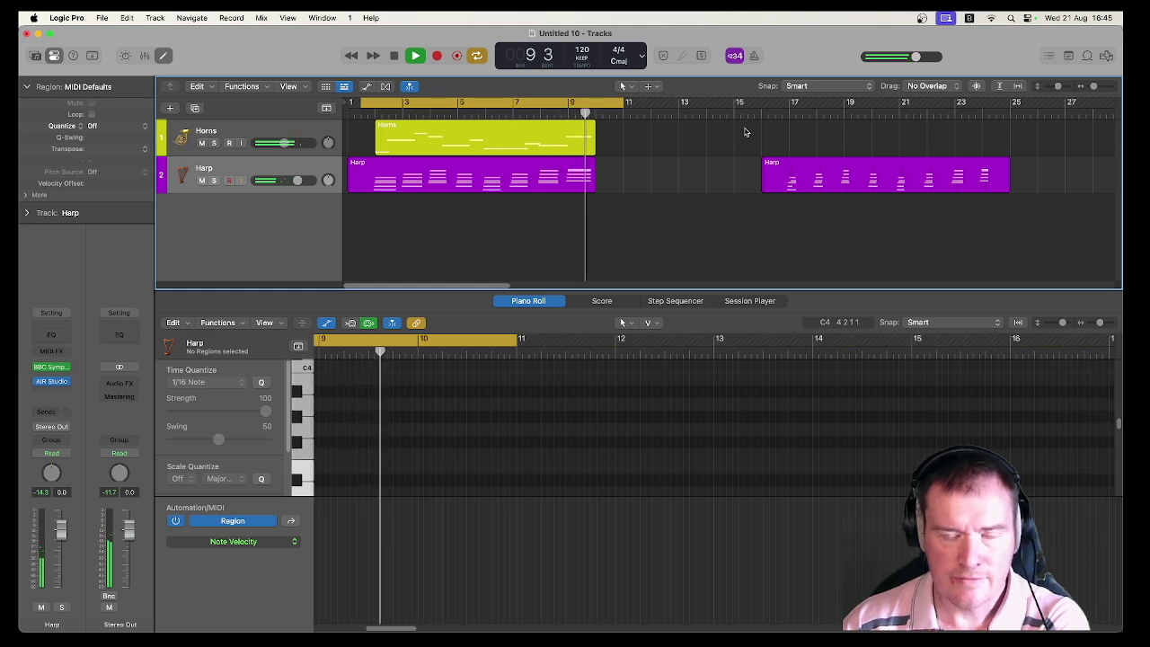
pyautogui.press('space')
# Step: Select all notes in the first Harp region and quantize their timing to 1/16 notes
pyautogui.click(485, 173)
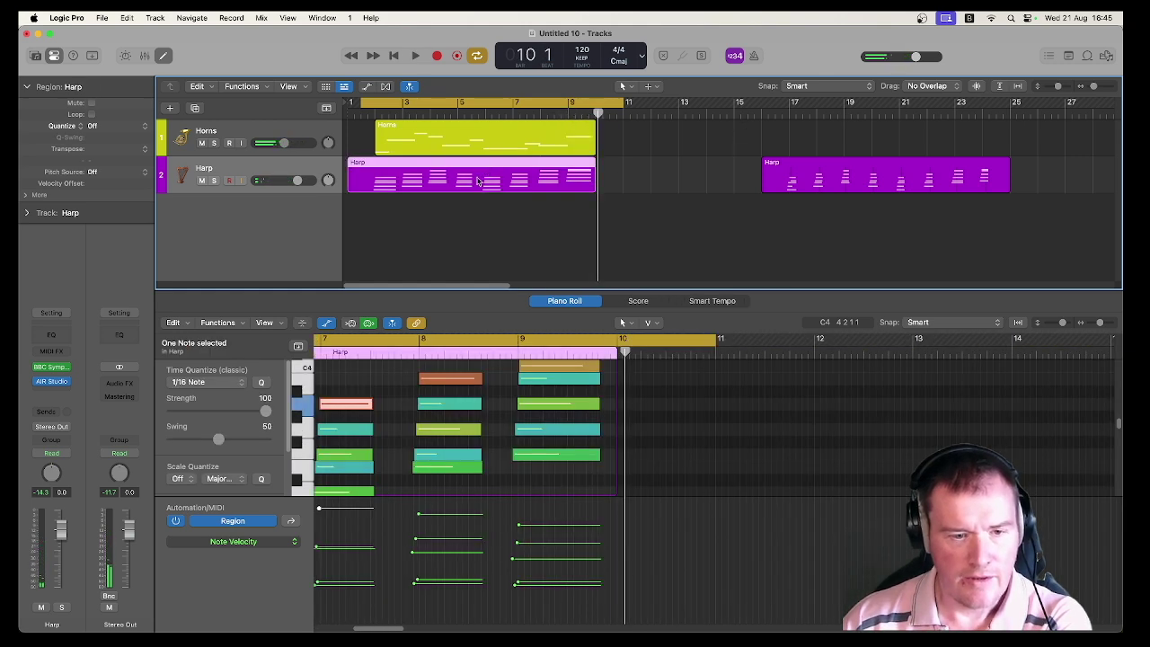
pyautogui.click(499, 425)
pyautogui.press('super+a')
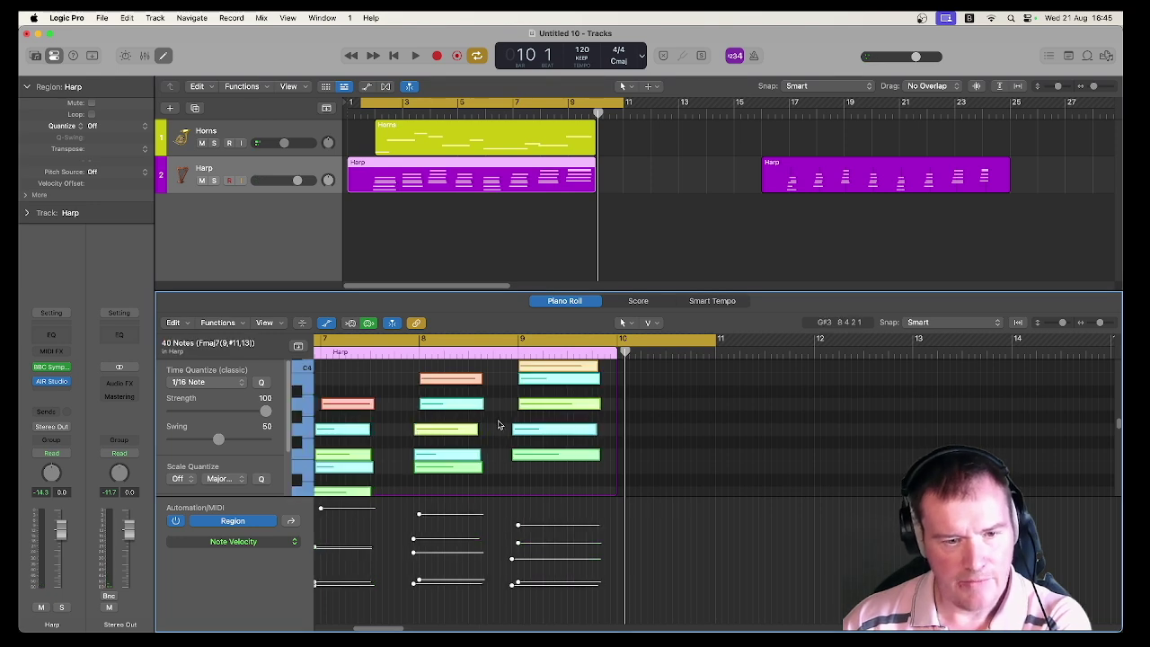
pyautogui.click(563, 475)
pyautogui.hscroll(-10, 529, 467)
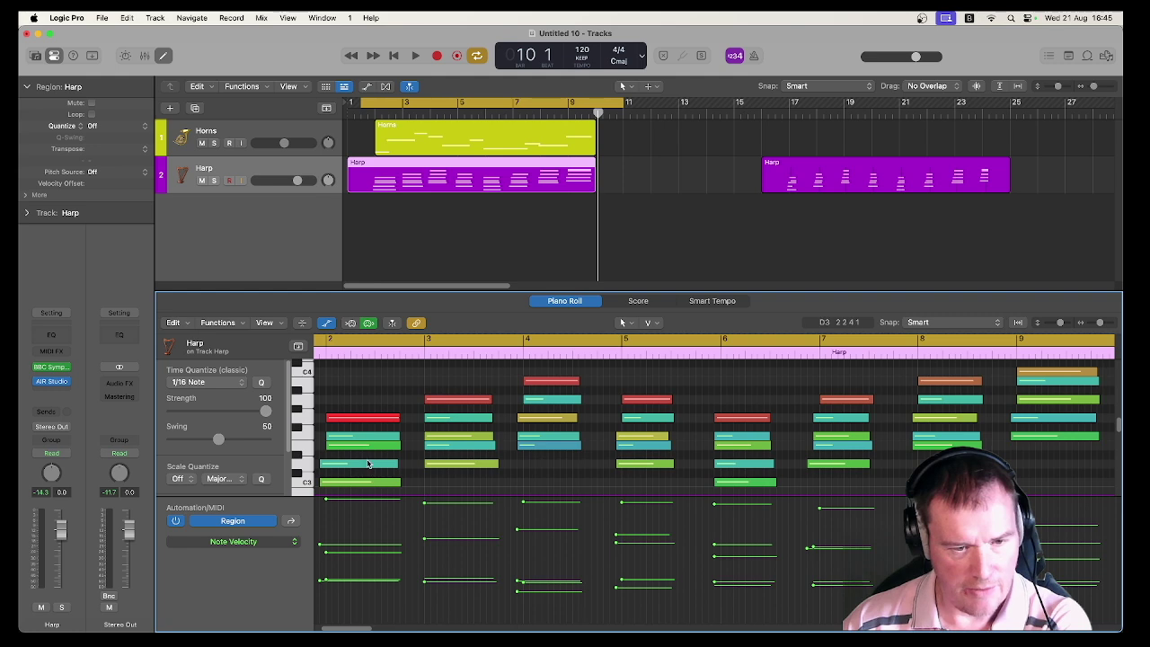
# Step: Play the horns and the quantized harp chords together to check the timing and balance
pyautogui.press('space')
pyautogui.press('space')
pyautogui.scroll(1, 485, 436)
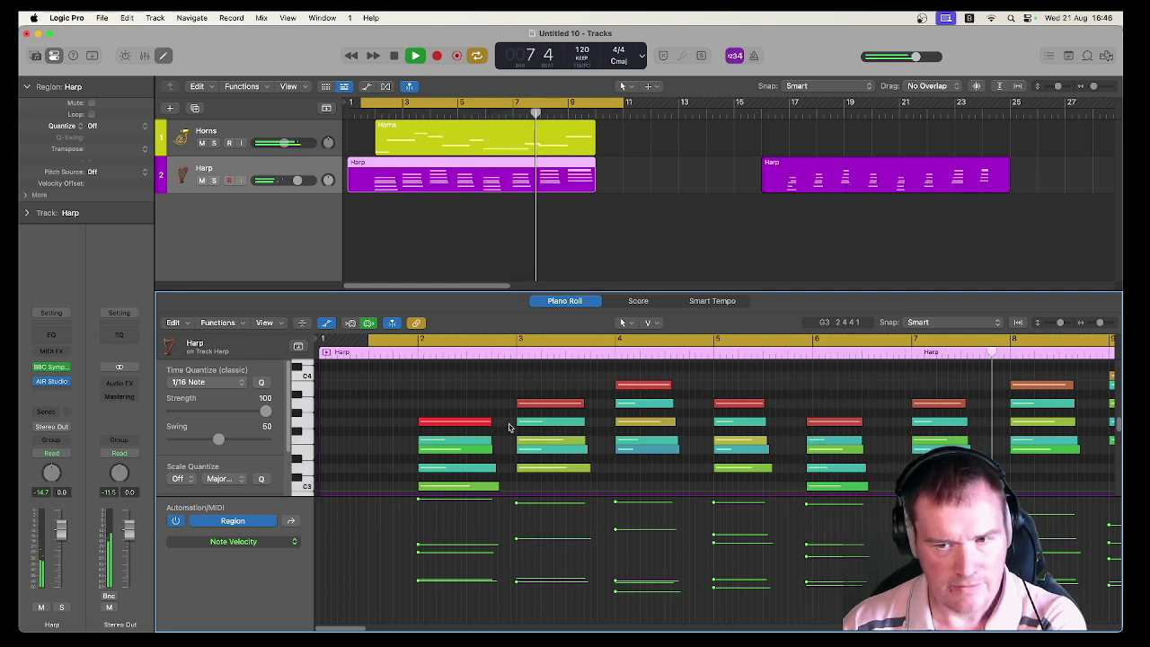
pyautogui.scroll(-2, 499, 428)
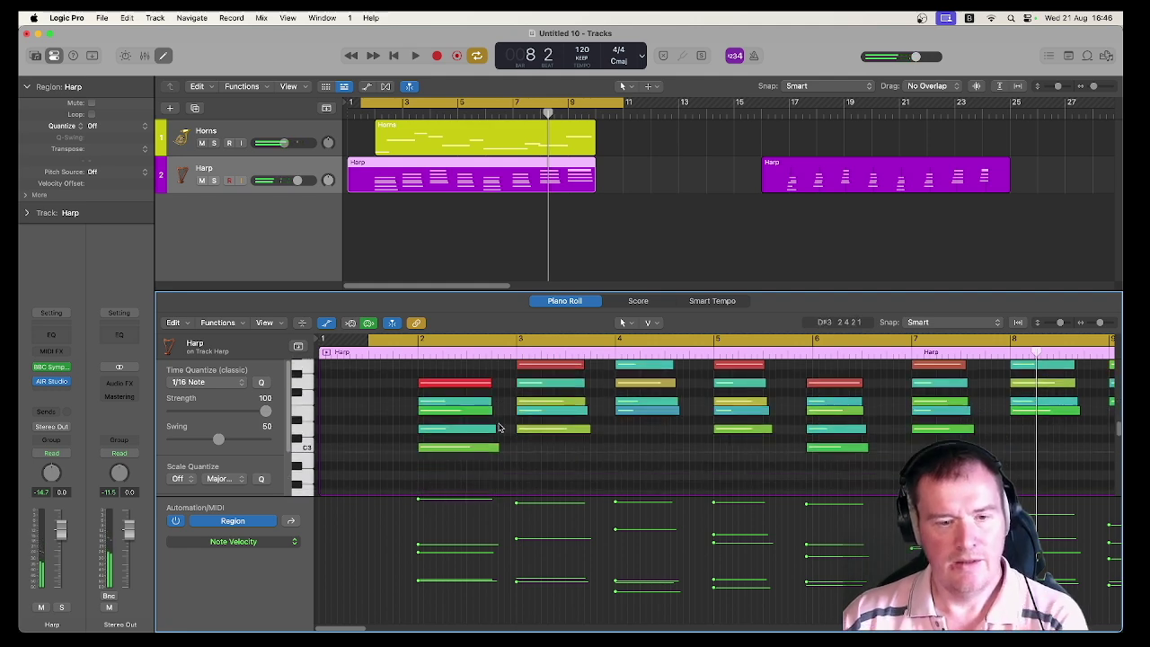